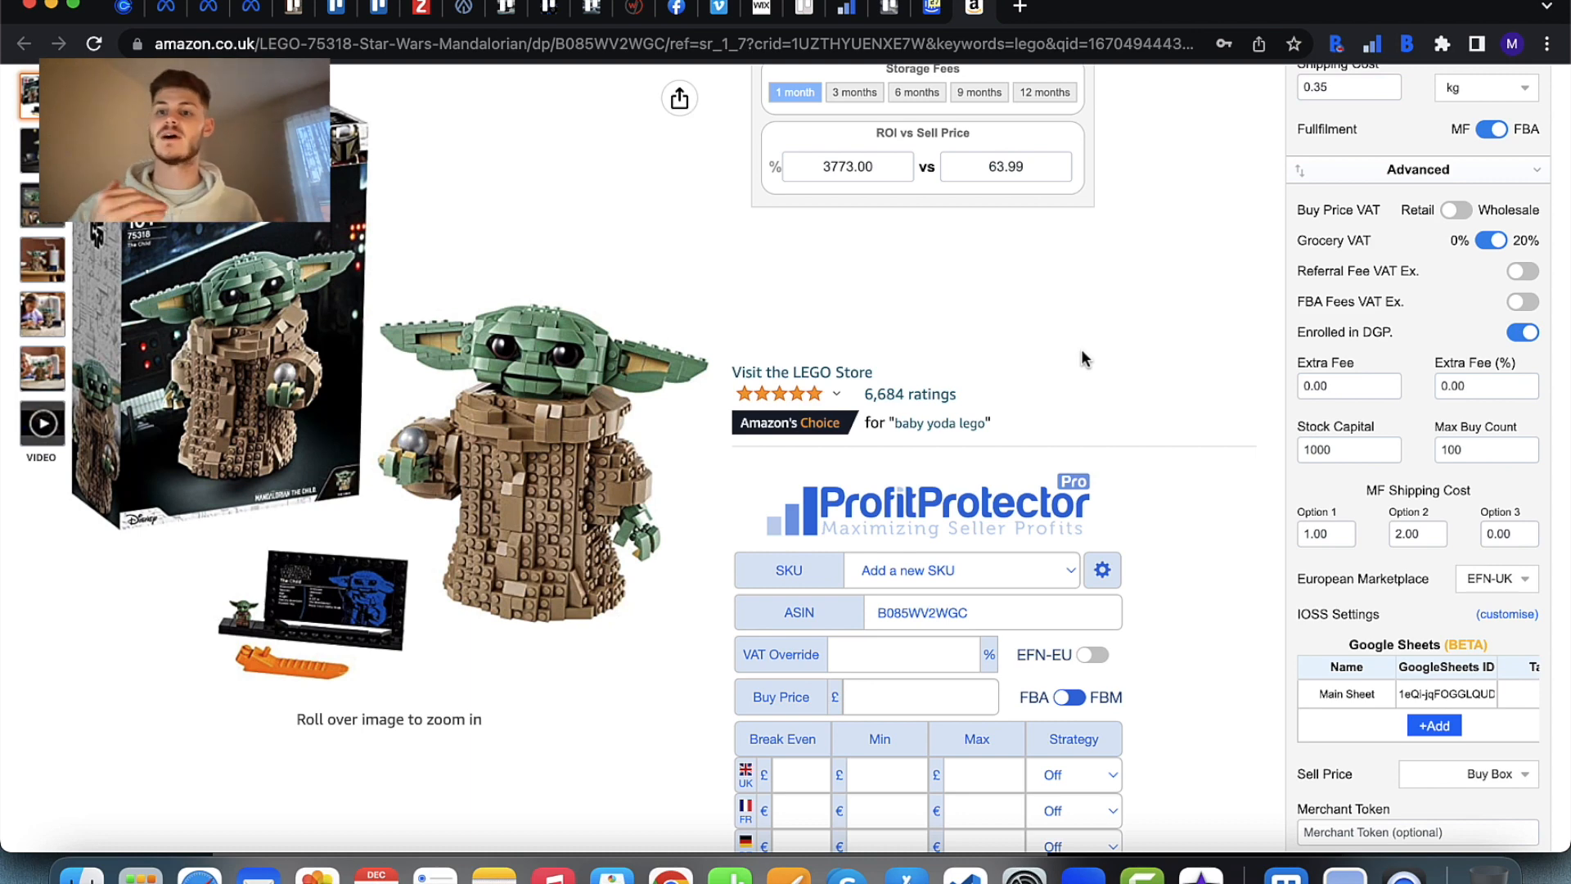
- Try switching the Enrolled in DGP setting off and back on in the Advanced settings
{"action": "scroll", "coordinate": [1337, 342], "scroll_direction": "down", "scroll_amount": 2}
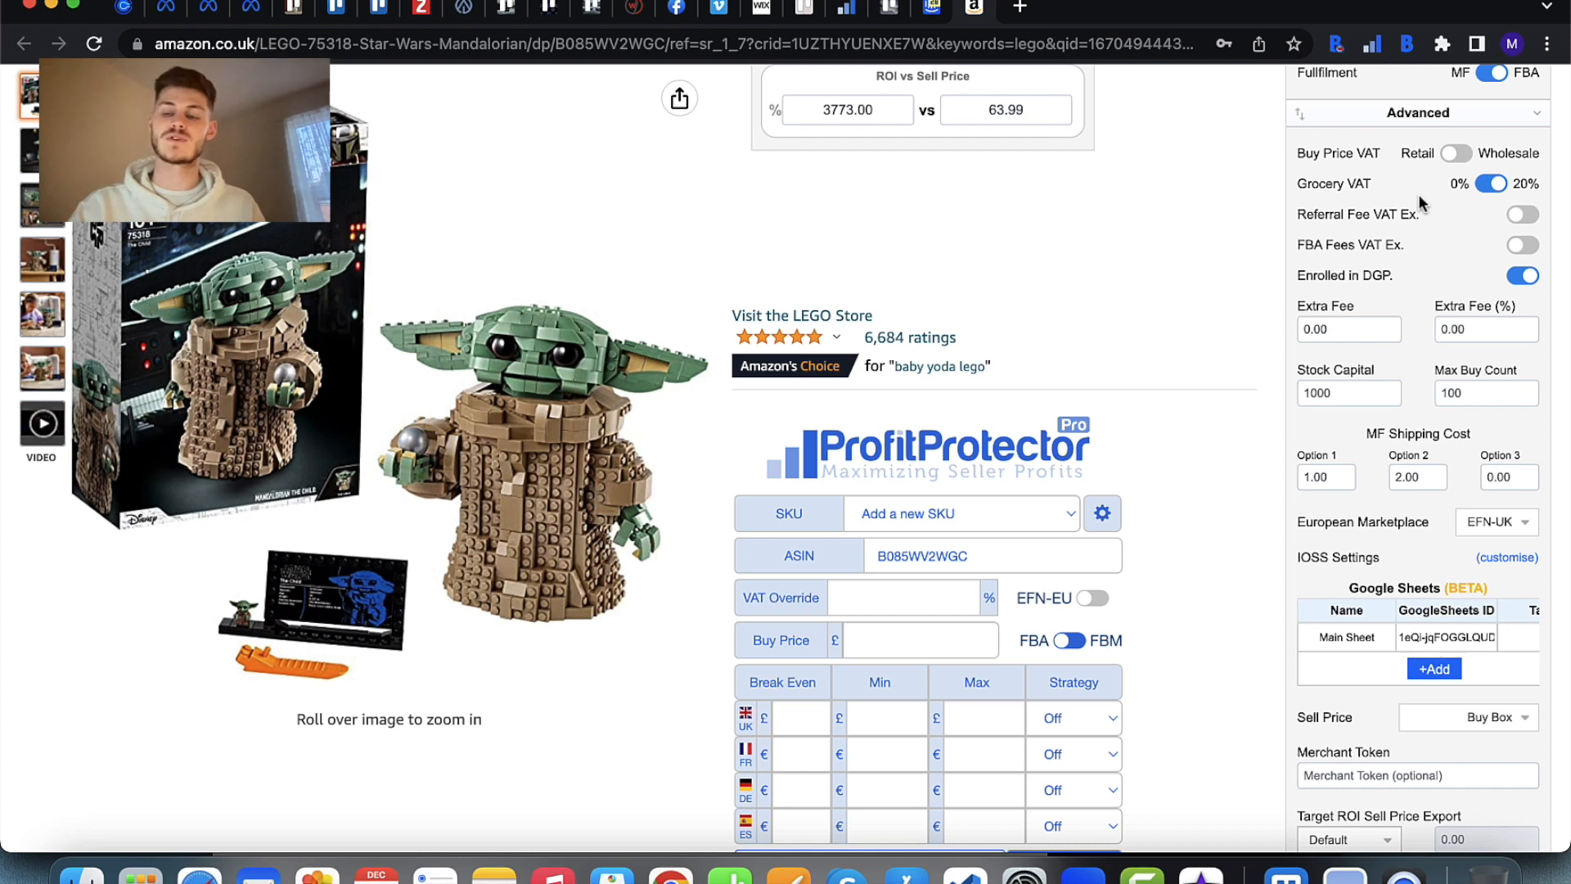
{"action": "scroll", "coordinate": [1421, 202], "scroll_direction": "up", "scroll_amount": 1}
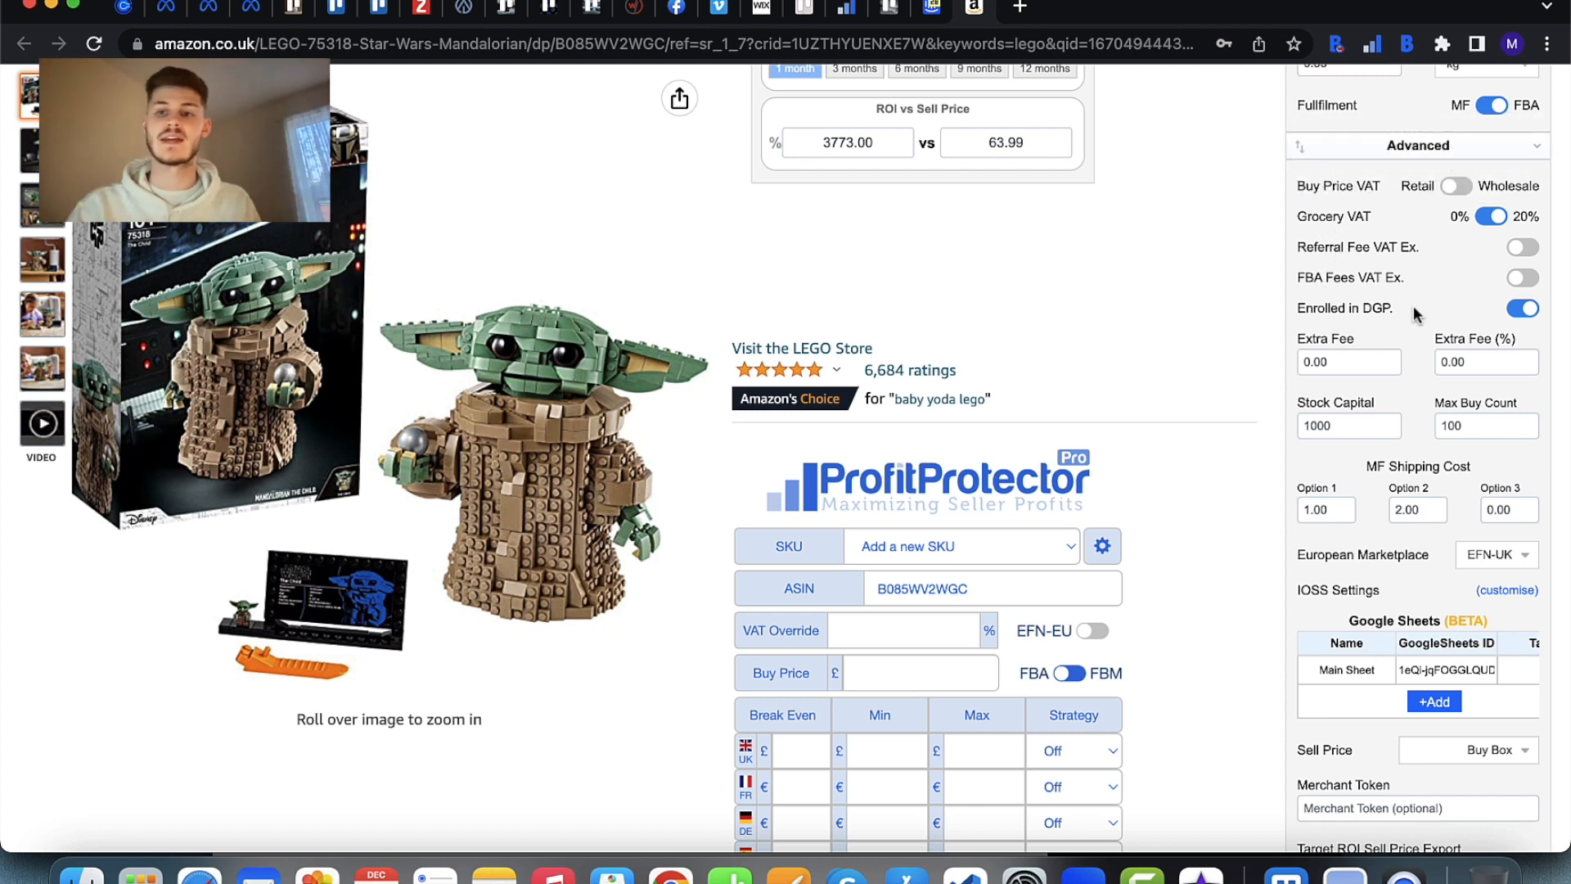
{"action": "mouse_move", "coordinate": [1342, 248]}
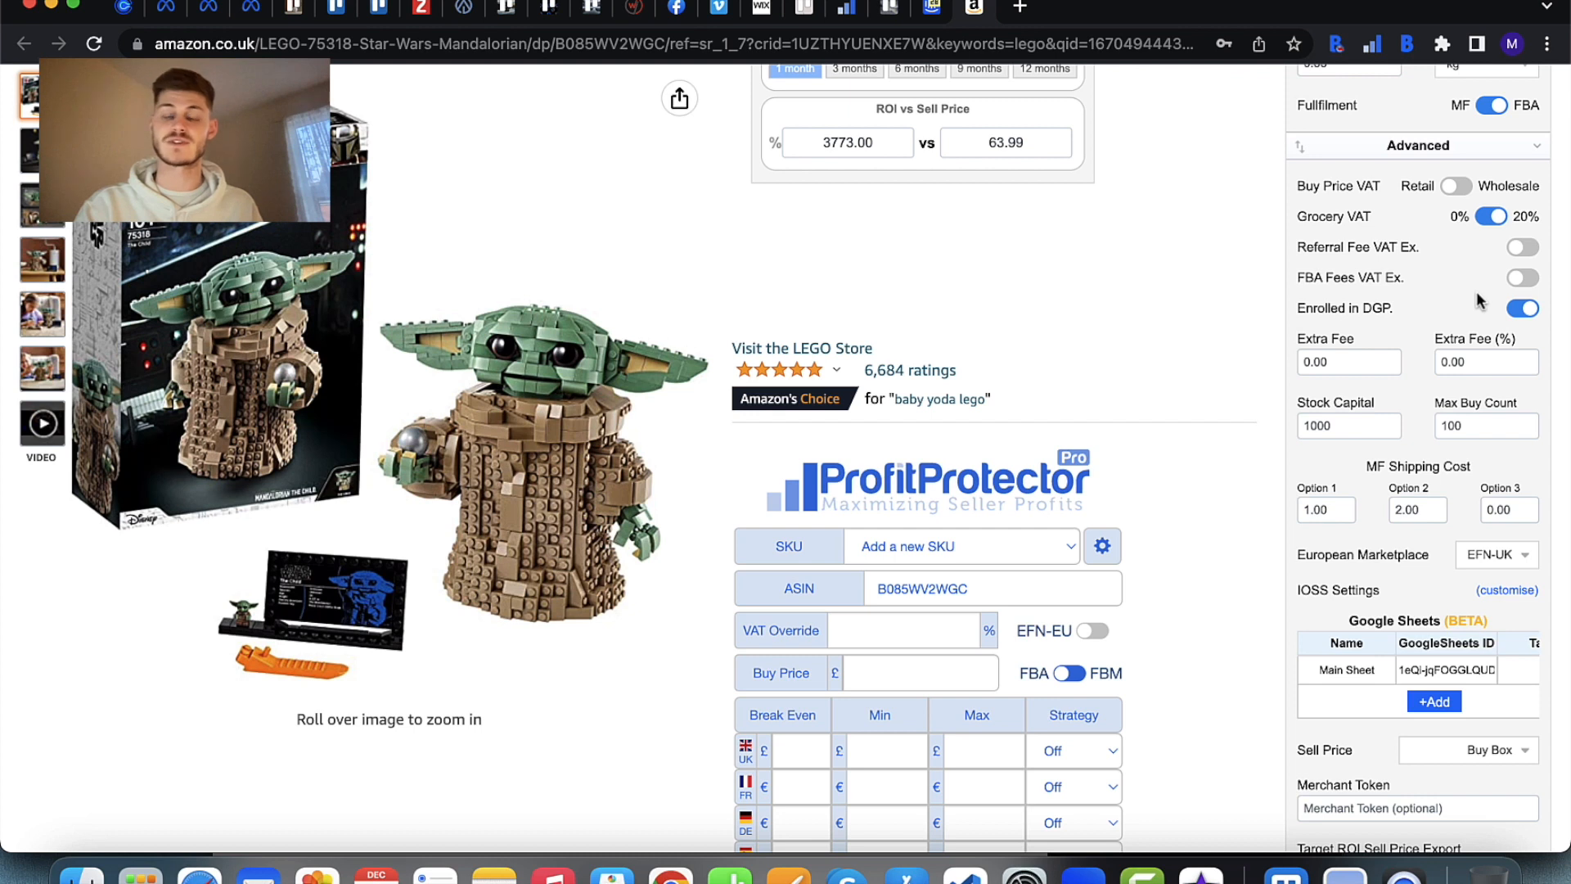
{"action": "left_click", "coordinate": [1518, 312]}
{"action": "left_click", "coordinate": [1516, 314]}
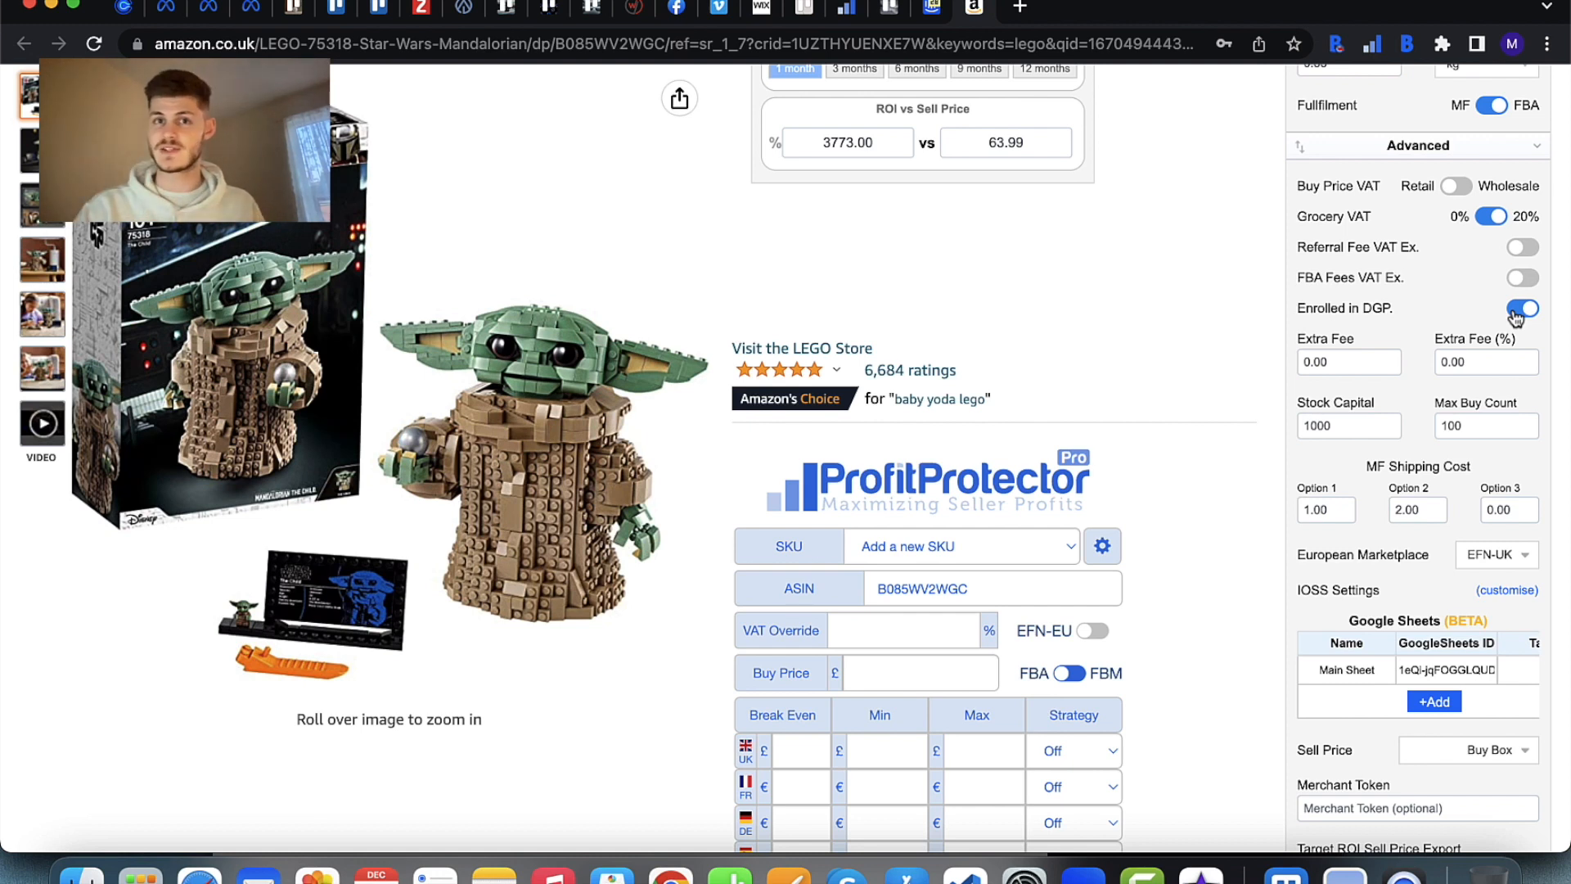
- Set the Extra Fee to 0.10 in the Advanced settings
{"action": "double_click", "coordinate": [1348, 361]}
{"action": "type", "text": "0.10"}
{"action": "left_click", "coordinate": [1483, 360]}
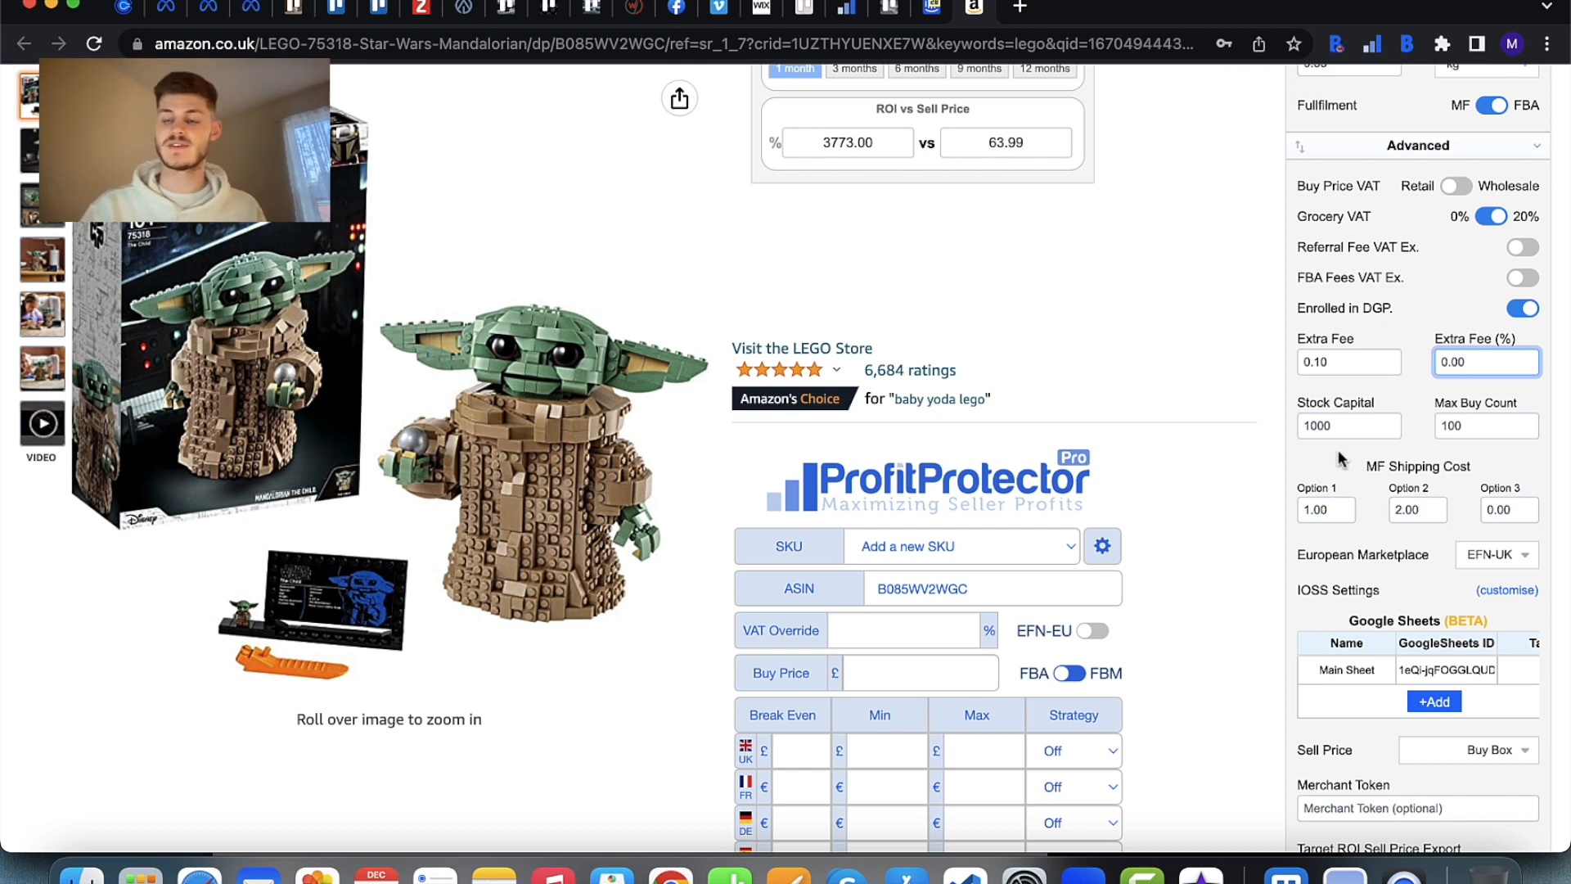
- Leave the settings and turn on MF fulfilment in the calculator
{"action": "scroll", "coordinate": [1441, 438], "scroll_direction": "down", "scroll_amount": 3}
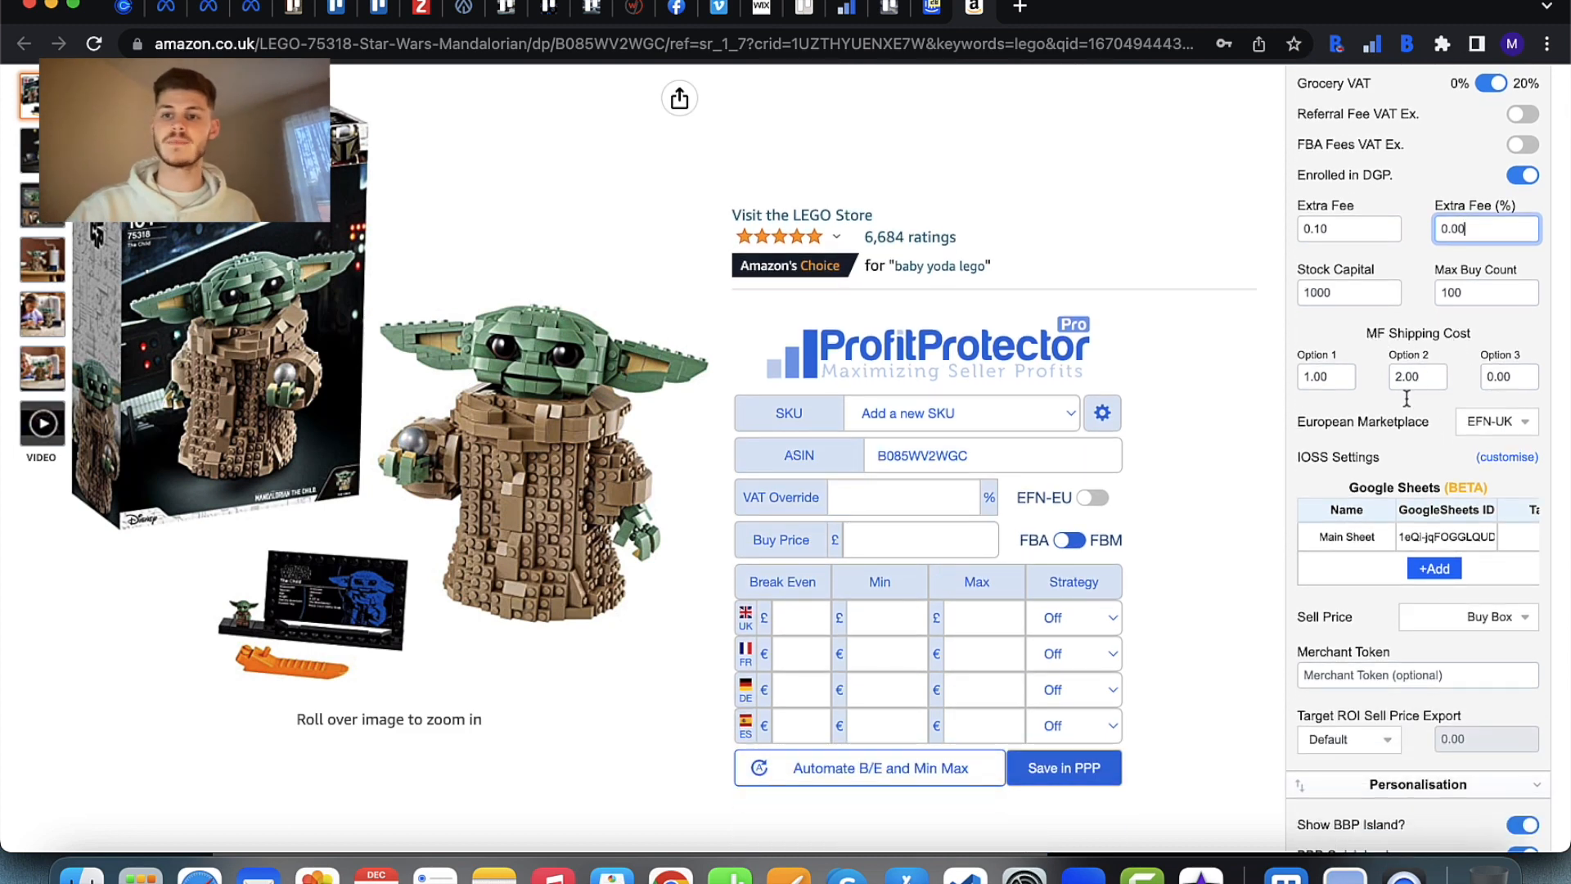
{"action": "scroll", "coordinate": [1362, 325], "scroll_direction": "up", "scroll_amount": 10}
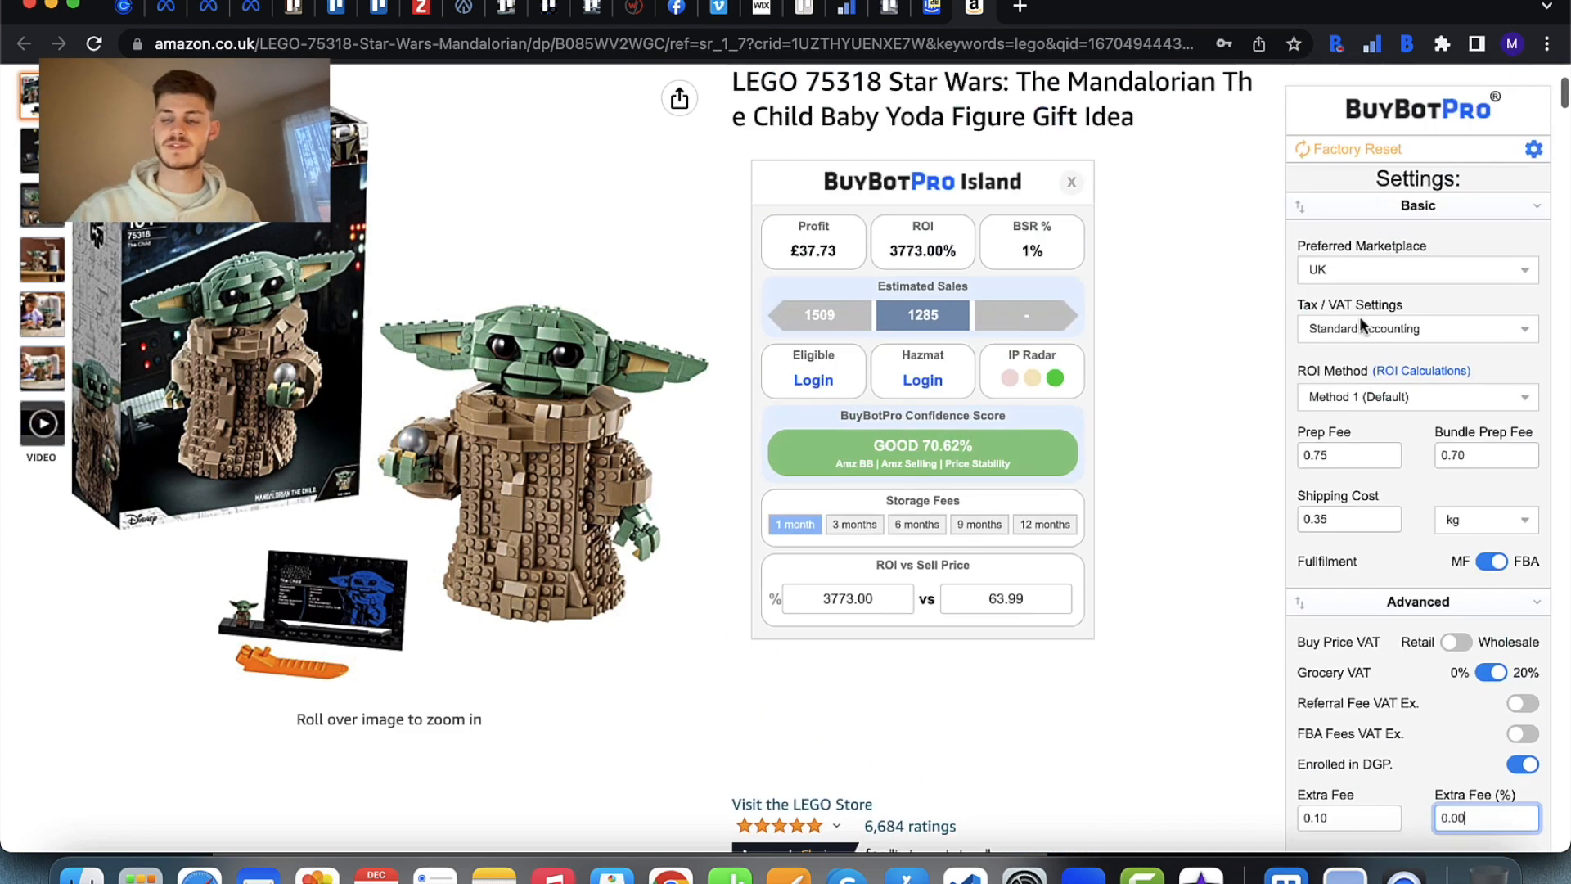
{"action": "left_click", "coordinate": [1533, 292]}
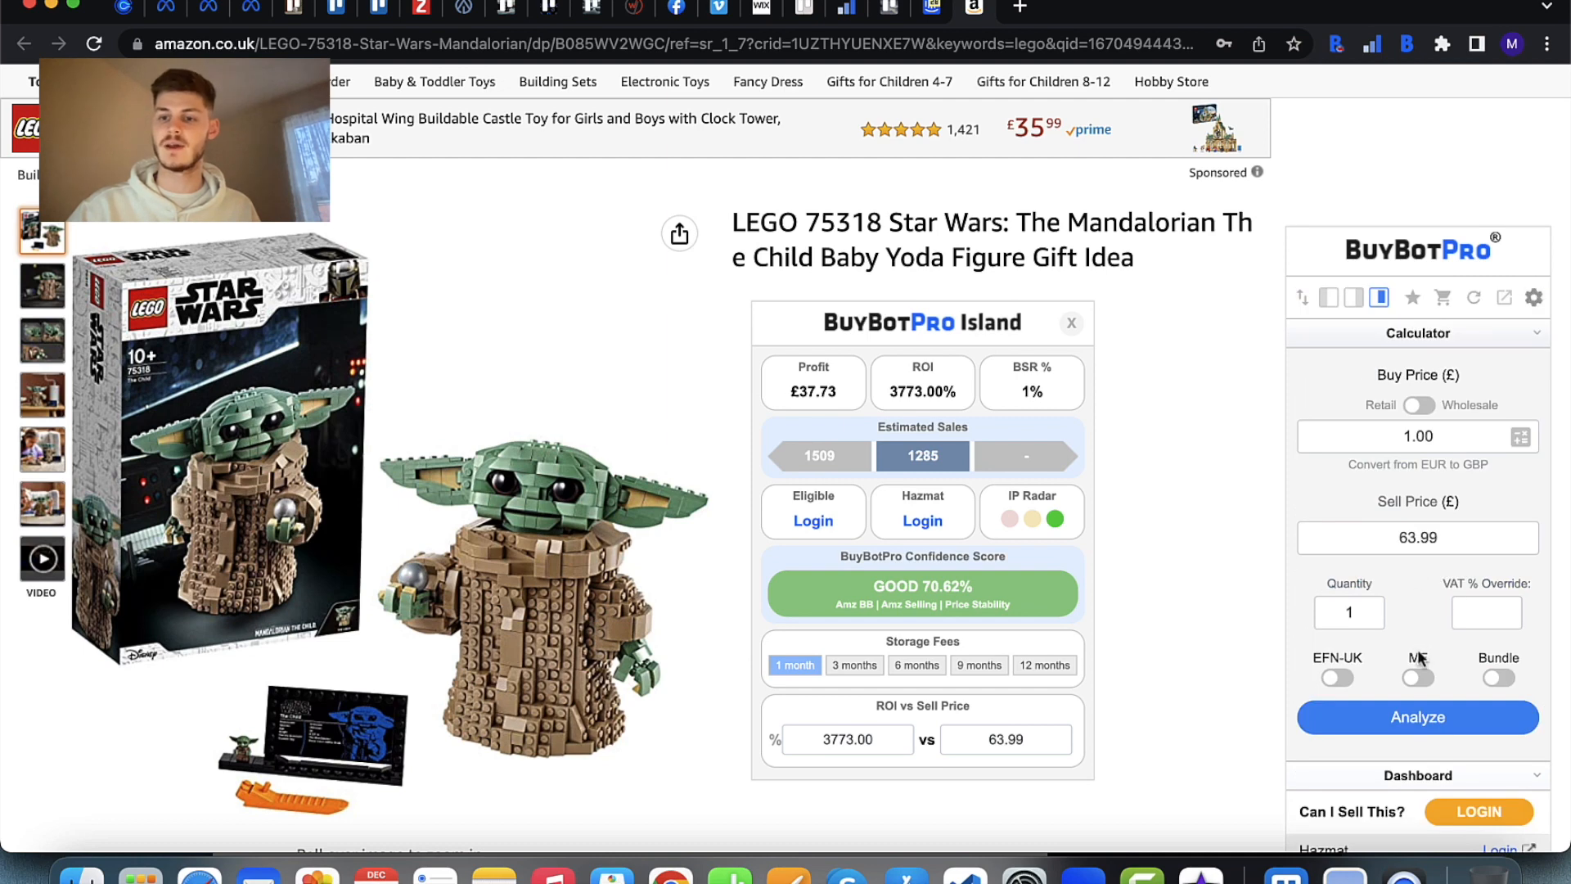
{"action": "left_click", "coordinate": [1421, 677]}
{"action": "scroll", "coordinate": [1422, 679], "scroll_direction": "down", "scroll_amount": 4}
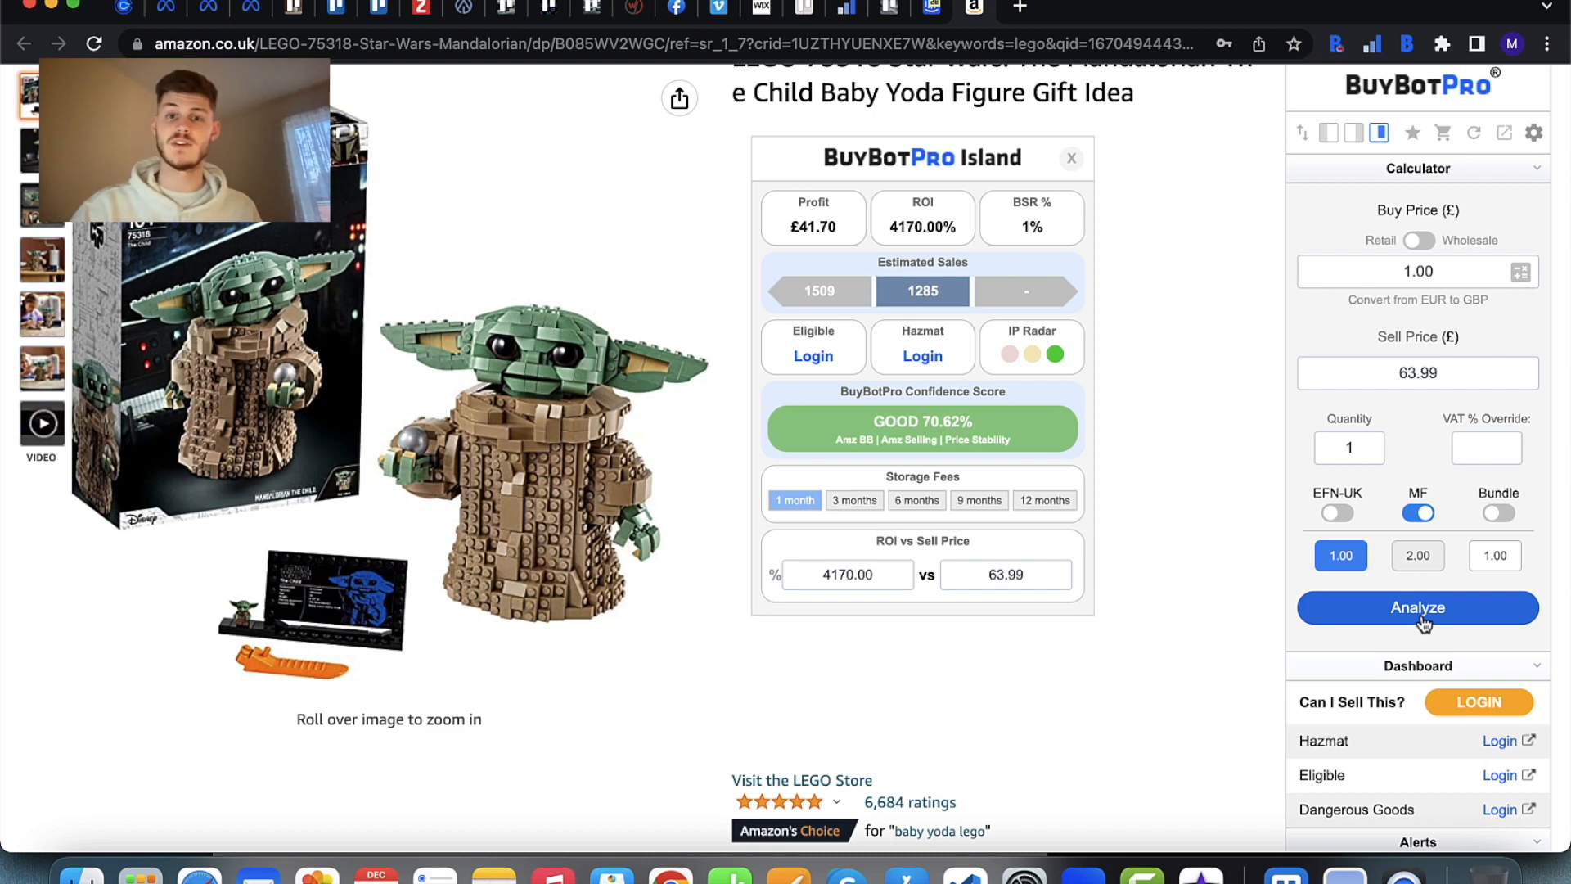
- Return to the settings and look through the European Marketplace choices without changing the selection
{"action": "left_click", "coordinate": [1533, 133]}
{"action": "scroll", "coordinate": [1386, 642], "scroll_direction": "down", "scroll_amount": 5}
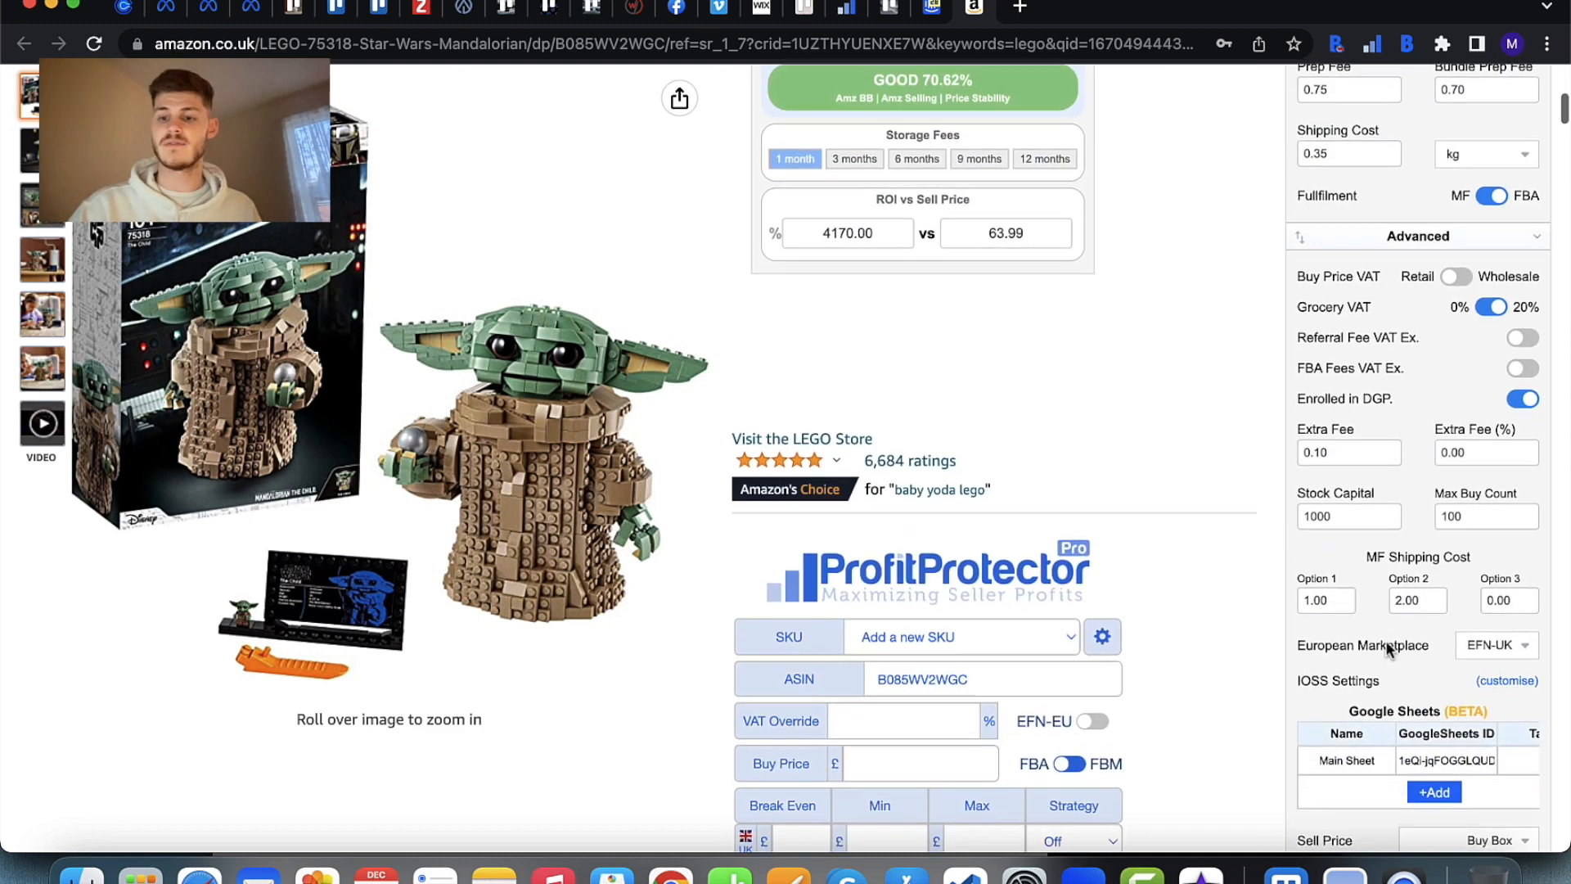
{"action": "scroll", "coordinate": [1386, 640], "scroll_direction": "down", "scroll_amount": 2}
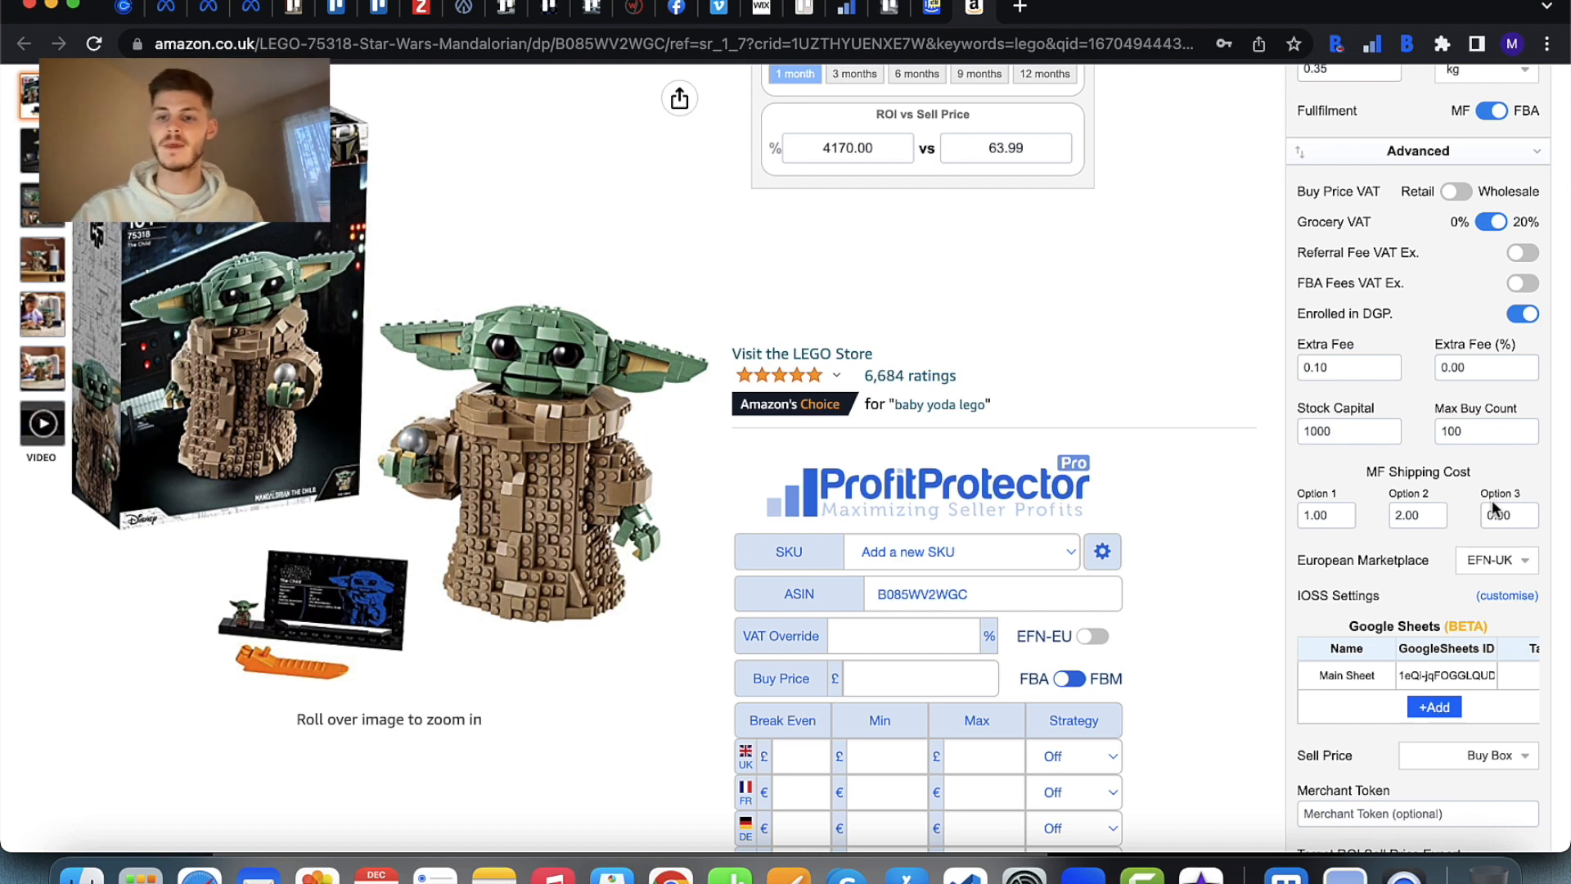
{"action": "scroll", "coordinate": [1391, 604], "scroll_direction": "down", "scroll_amount": 3}
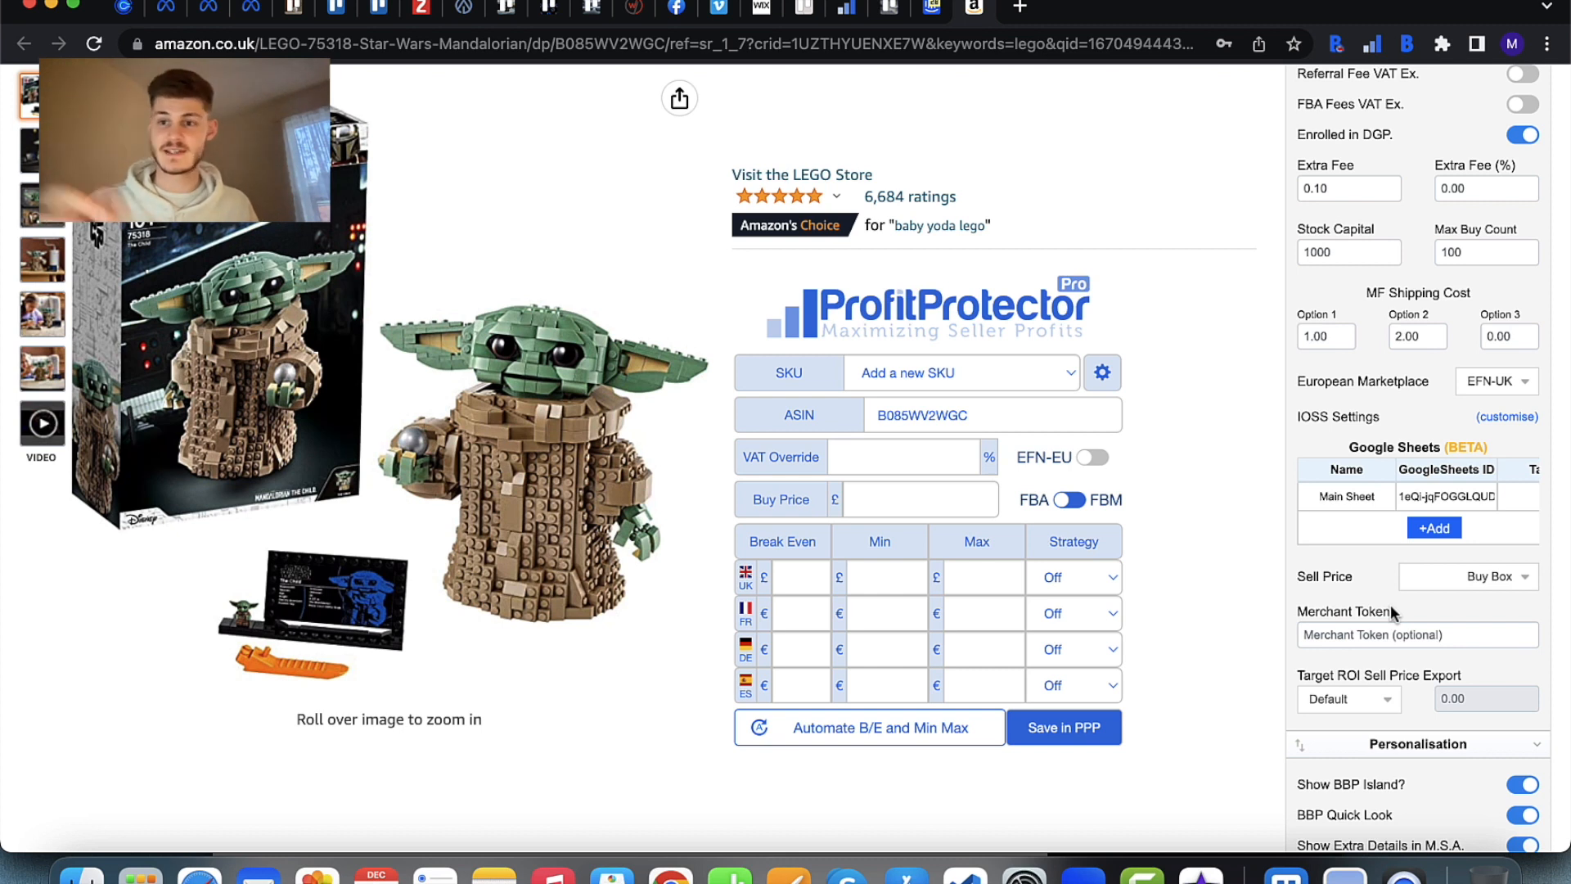
{"action": "left_click", "coordinate": [1489, 381]}
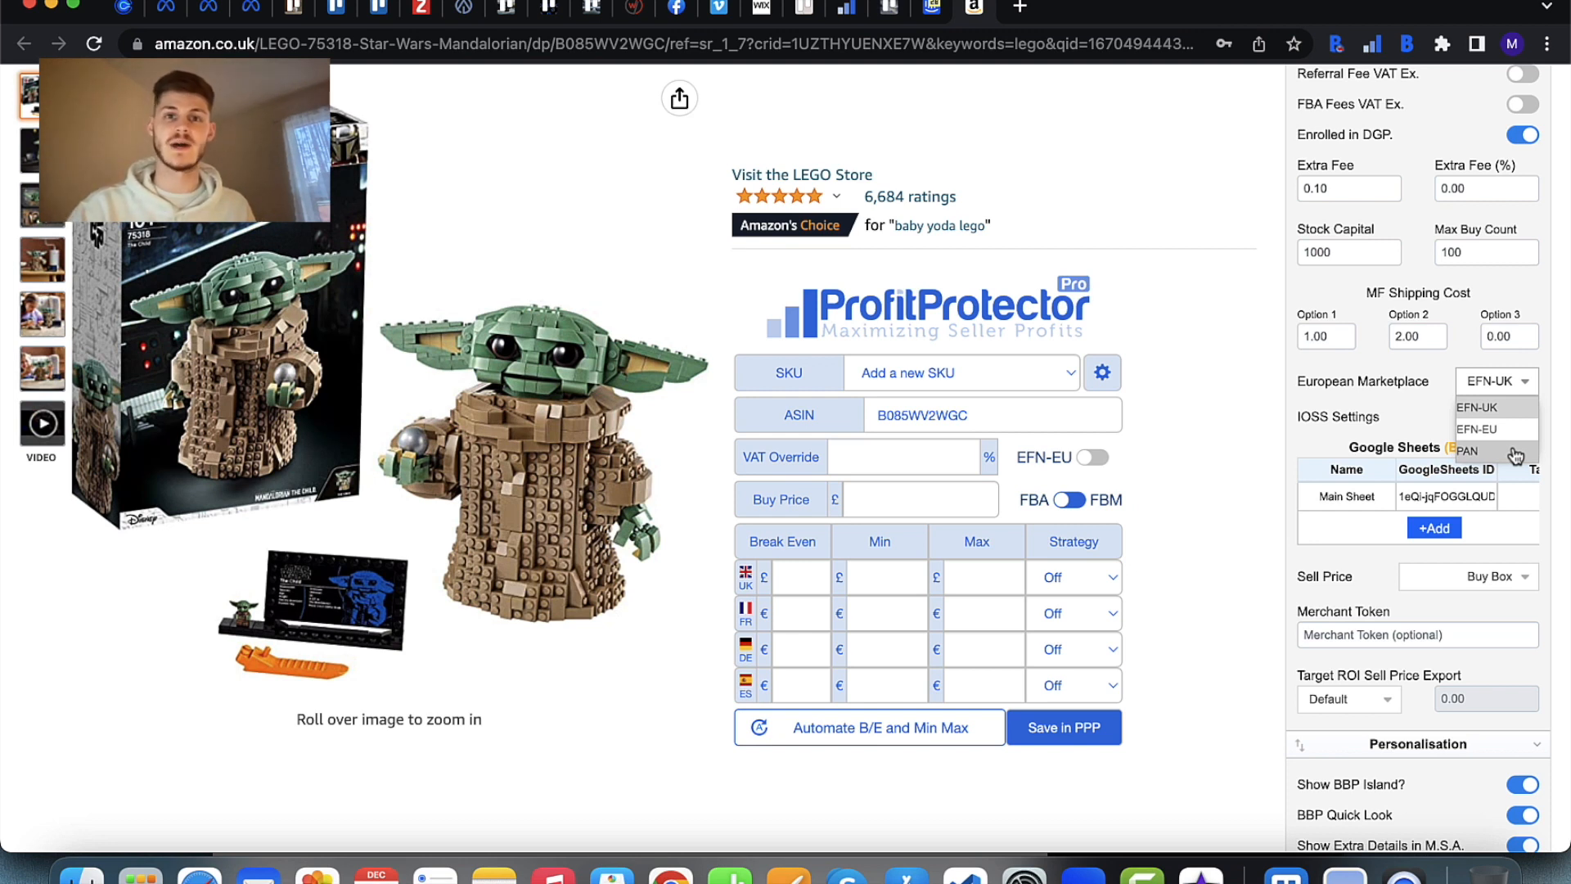
{"action": "left_click", "coordinate": [1426, 391]}
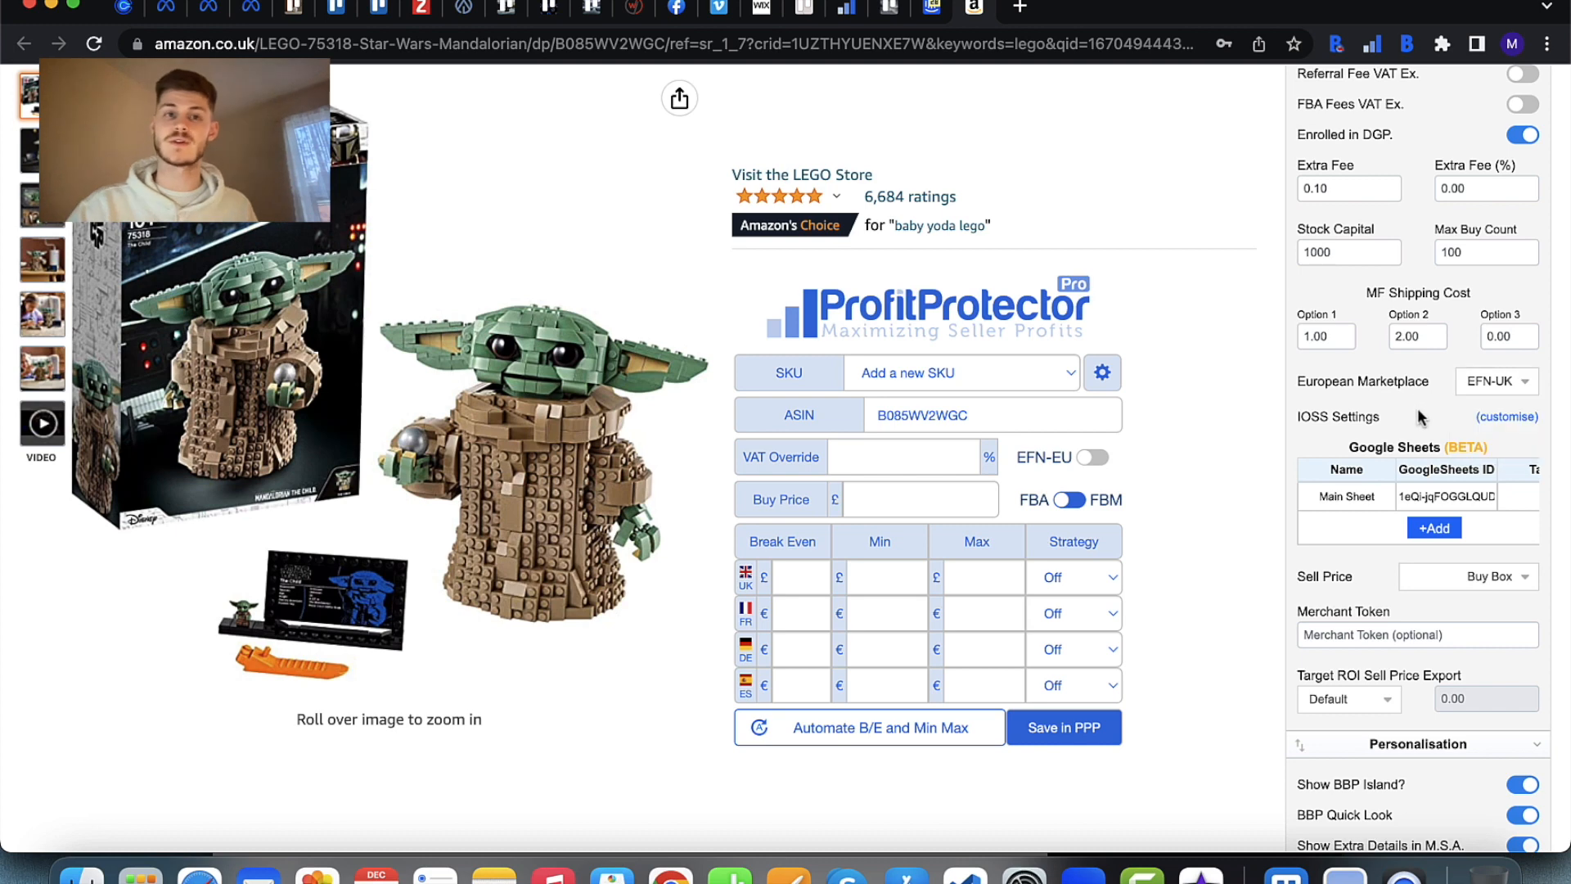
- Review the country list with VAT rates in the IOSS settings and close it
{"action": "left_click", "coordinate": [1486, 417]}
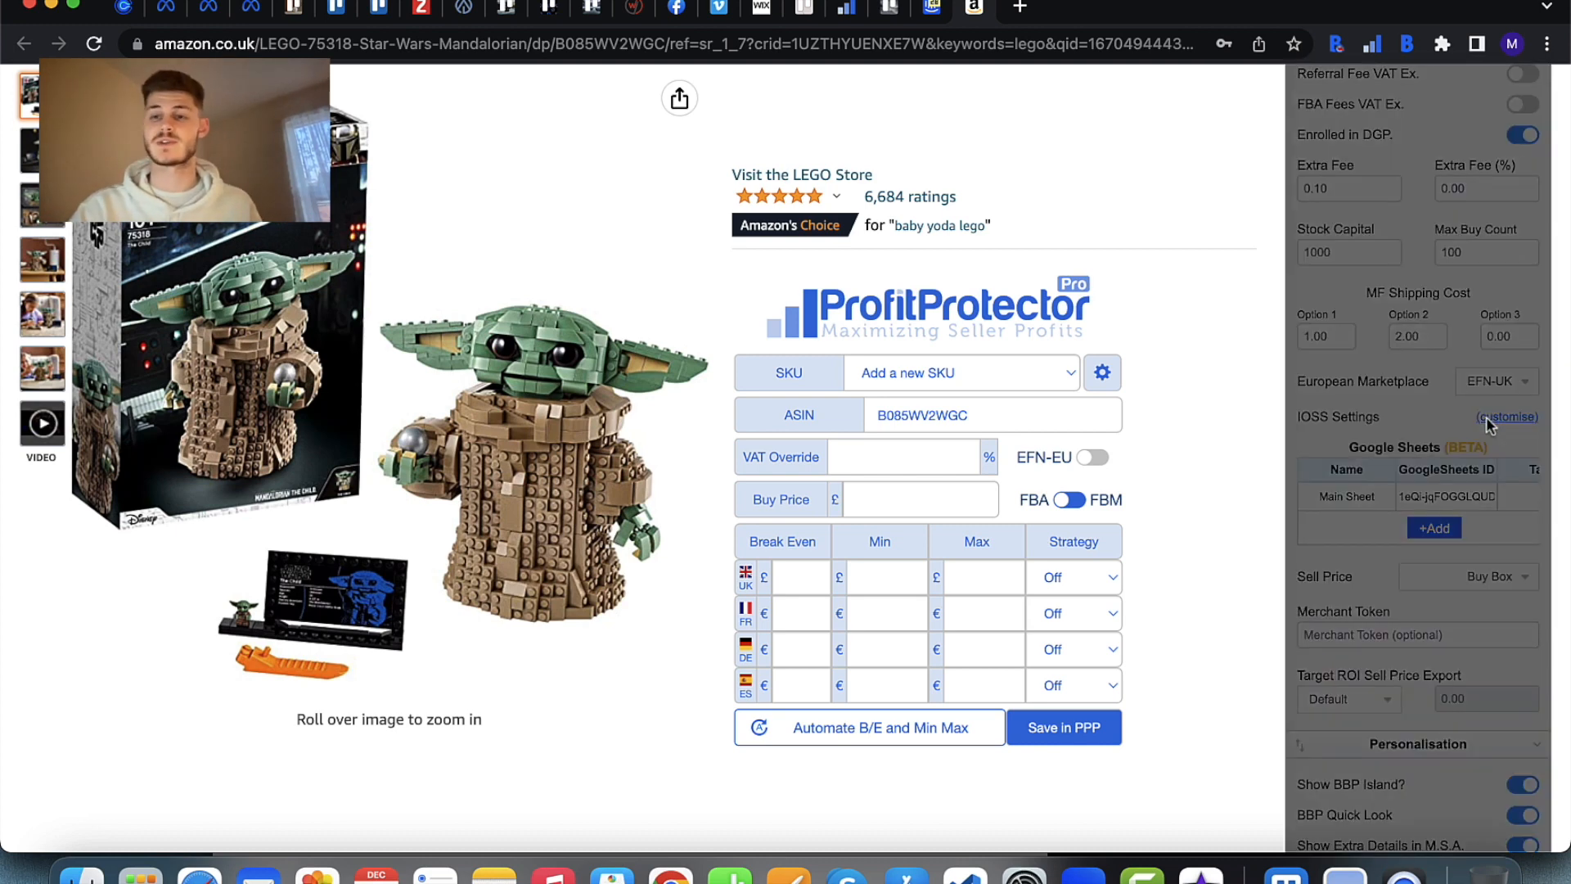
{"action": "scroll", "coordinate": [1485, 412], "scroll_direction": "up", "scroll_amount": 1}
{"action": "scroll", "coordinate": [1421, 391], "scroll_direction": "down", "scroll_amount": 2}
{"action": "scroll", "coordinate": [1400, 537], "scroll_direction": "down", "scroll_amount": 5}
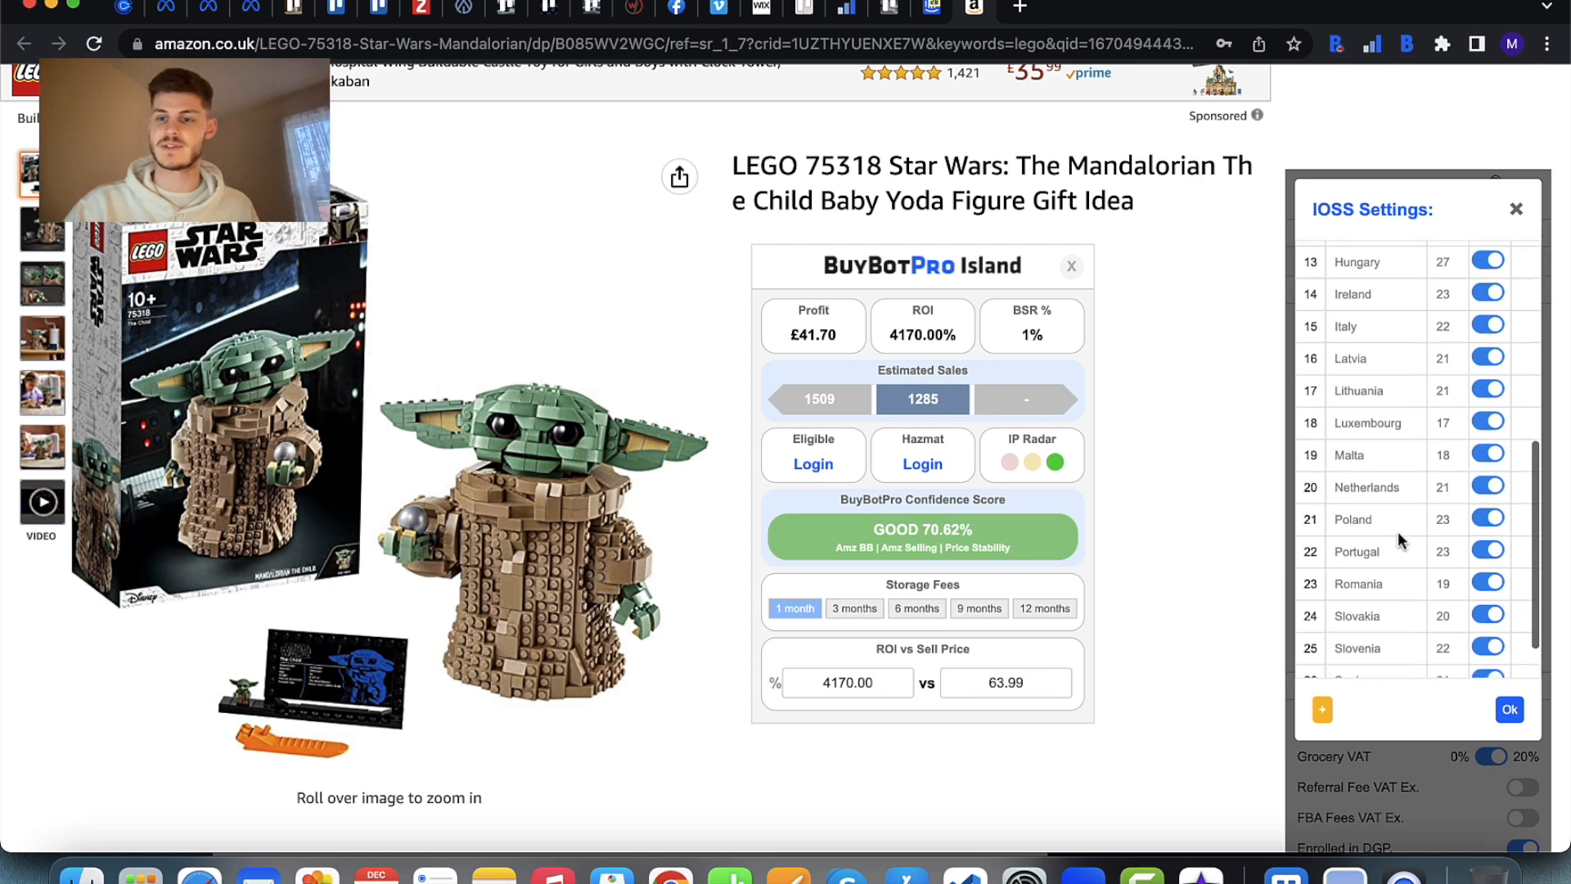
{"action": "scroll", "coordinate": [1400, 538], "scroll_direction": "up", "scroll_amount": 5}
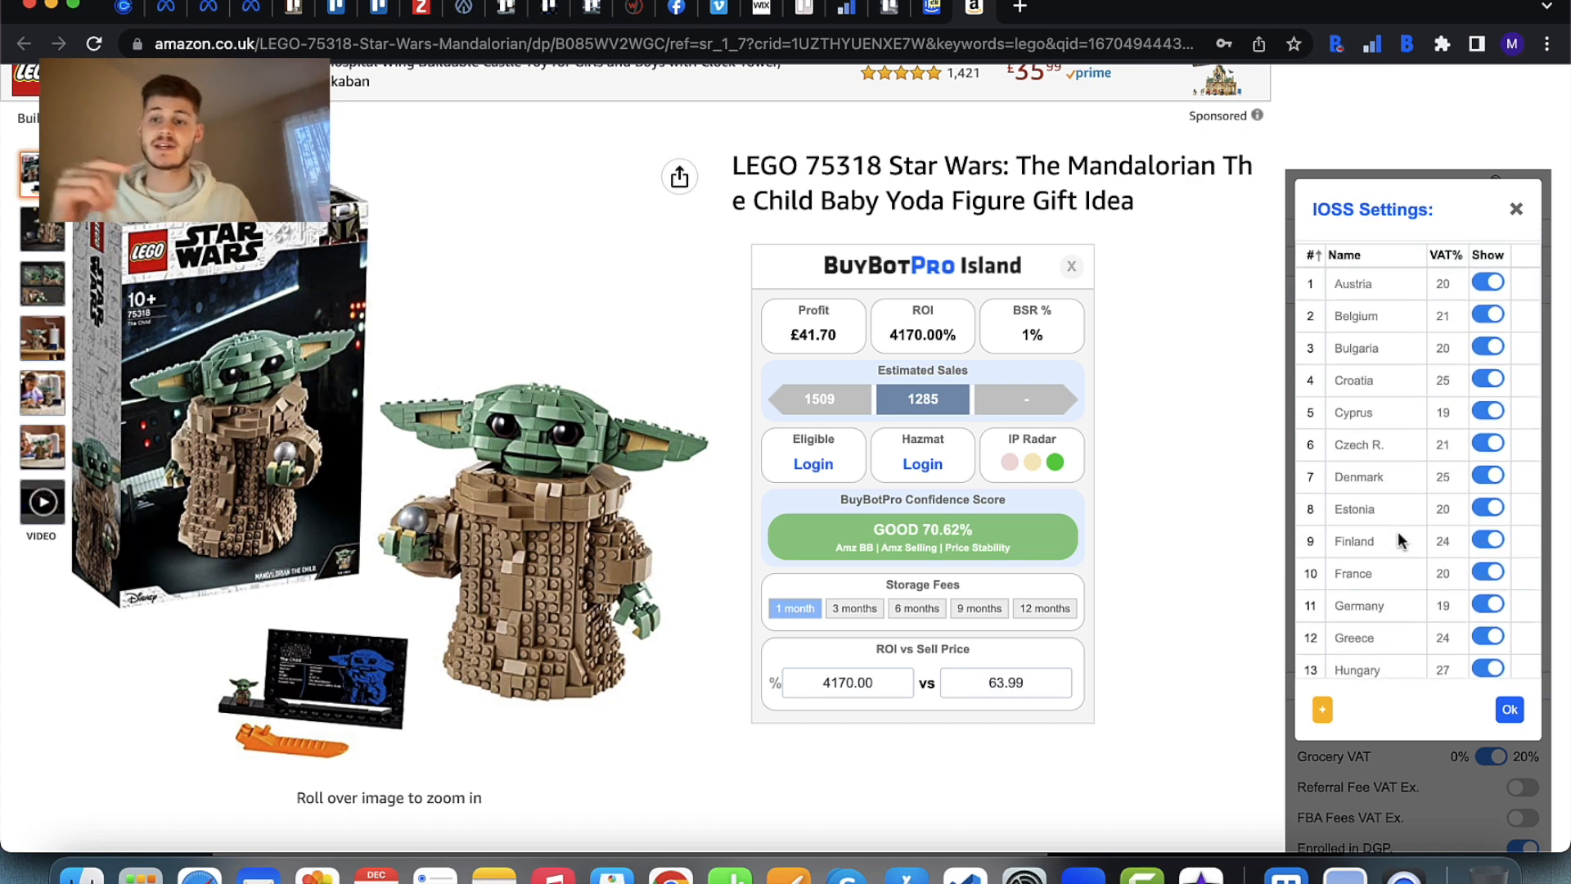
{"action": "left_click", "coordinate": [1517, 211]}
- Review the Google Sheets column assignments for Main Sheet and close them
{"action": "scroll", "coordinate": [1434, 651], "scroll_direction": "down", "scroll_amount": 5}
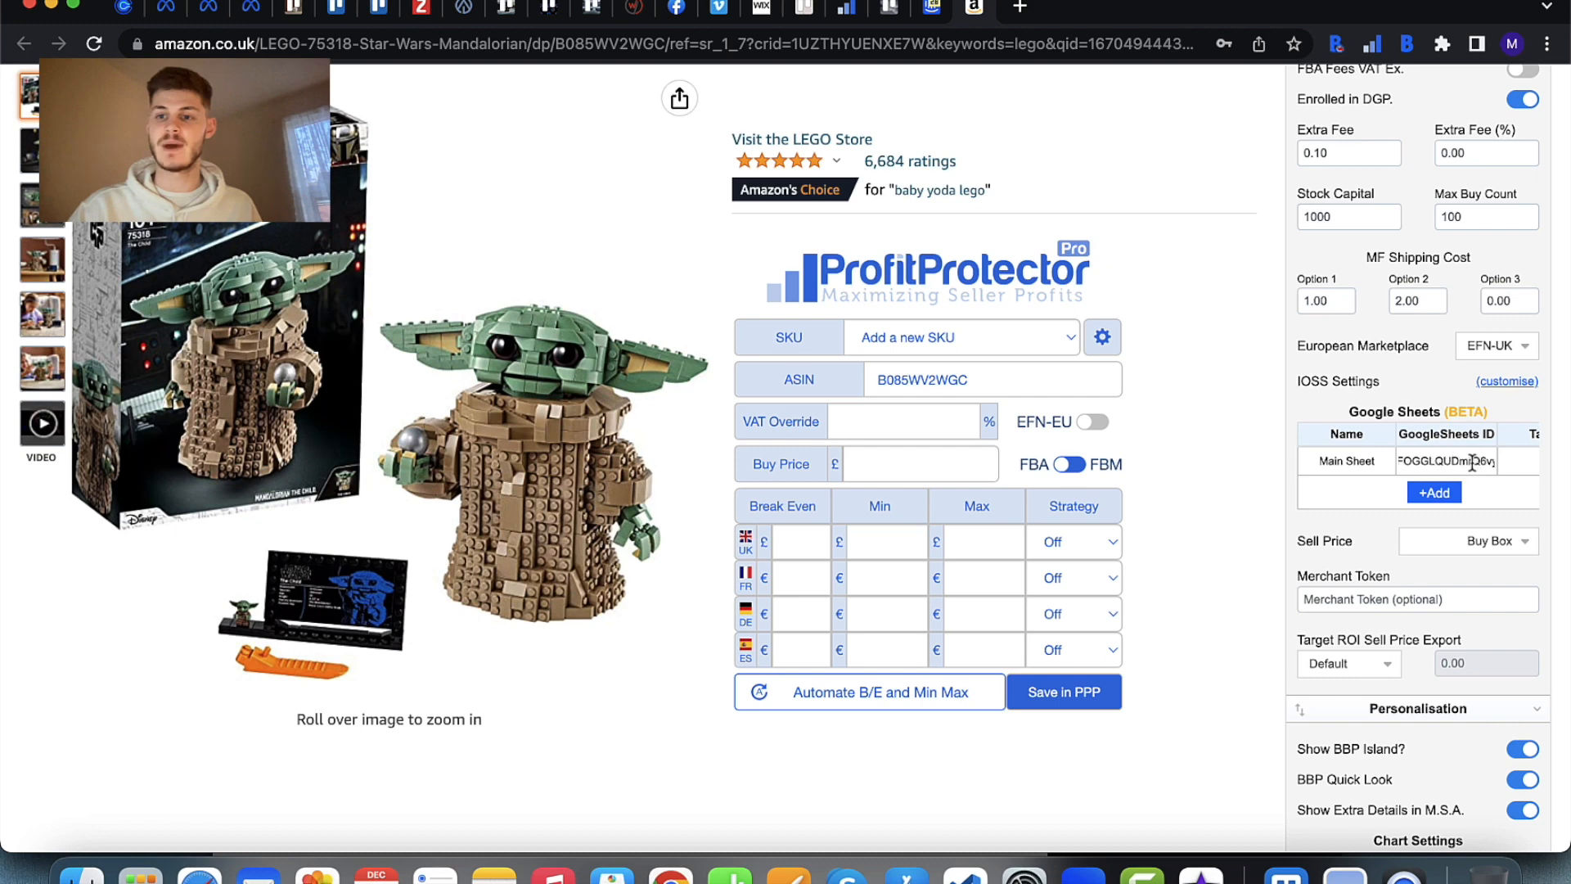
{"action": "scroll", "coordinate": [1446, 446], "scroll_direction": "right", "scroll_amount": 5}
{"action": "left_click", "coordinate": [1383, 460]}
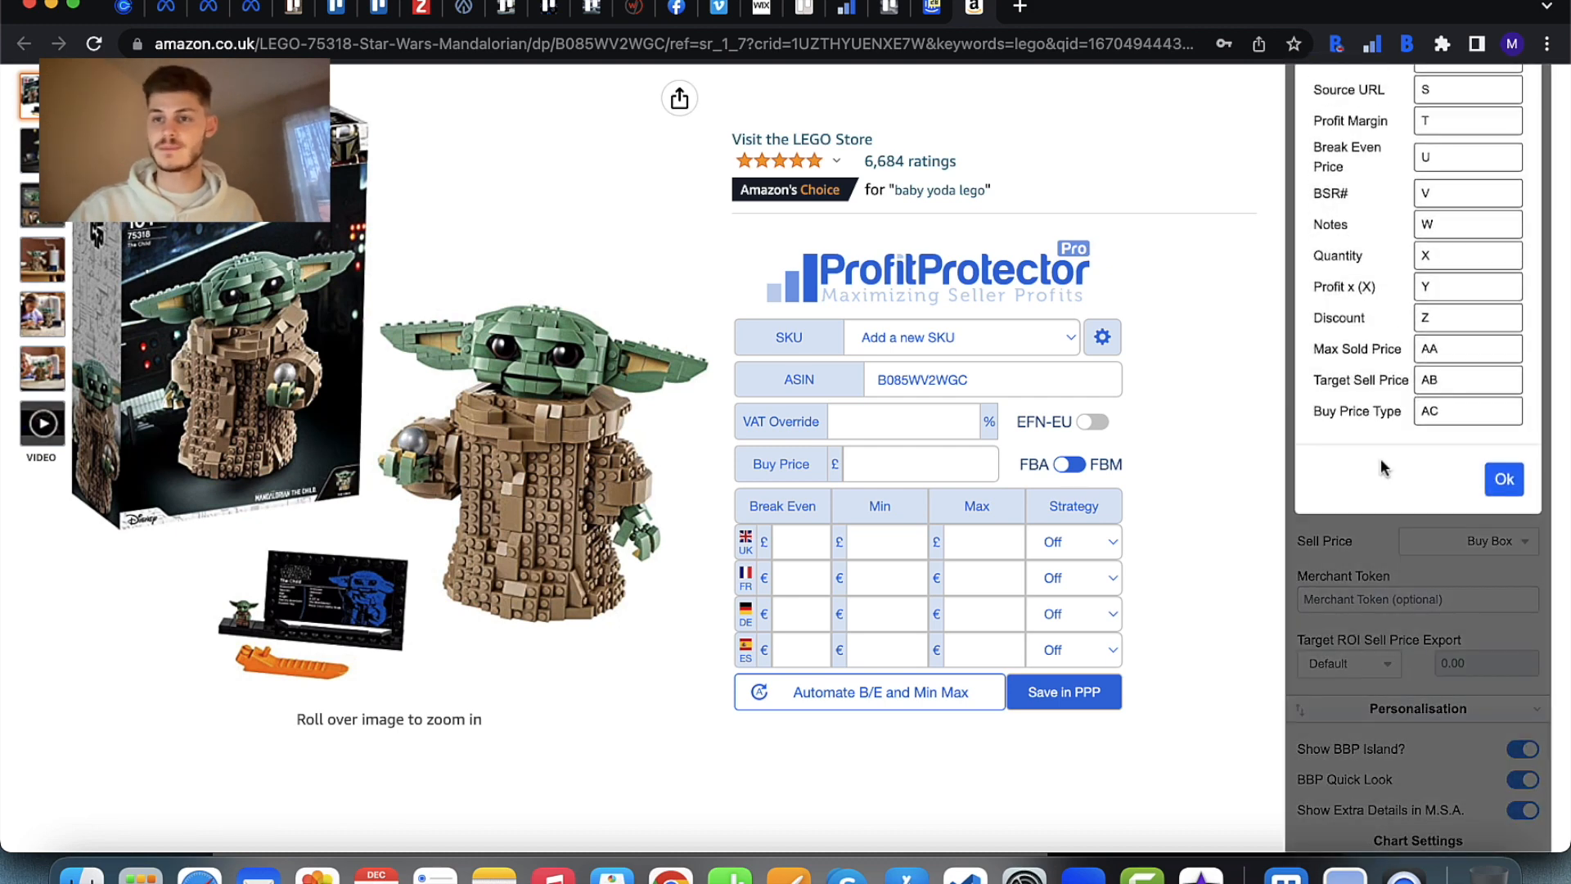
{"action": "scroll", "coordinate": [1381, 458], "scroll_direction": "up", "scroll_amount": 8}
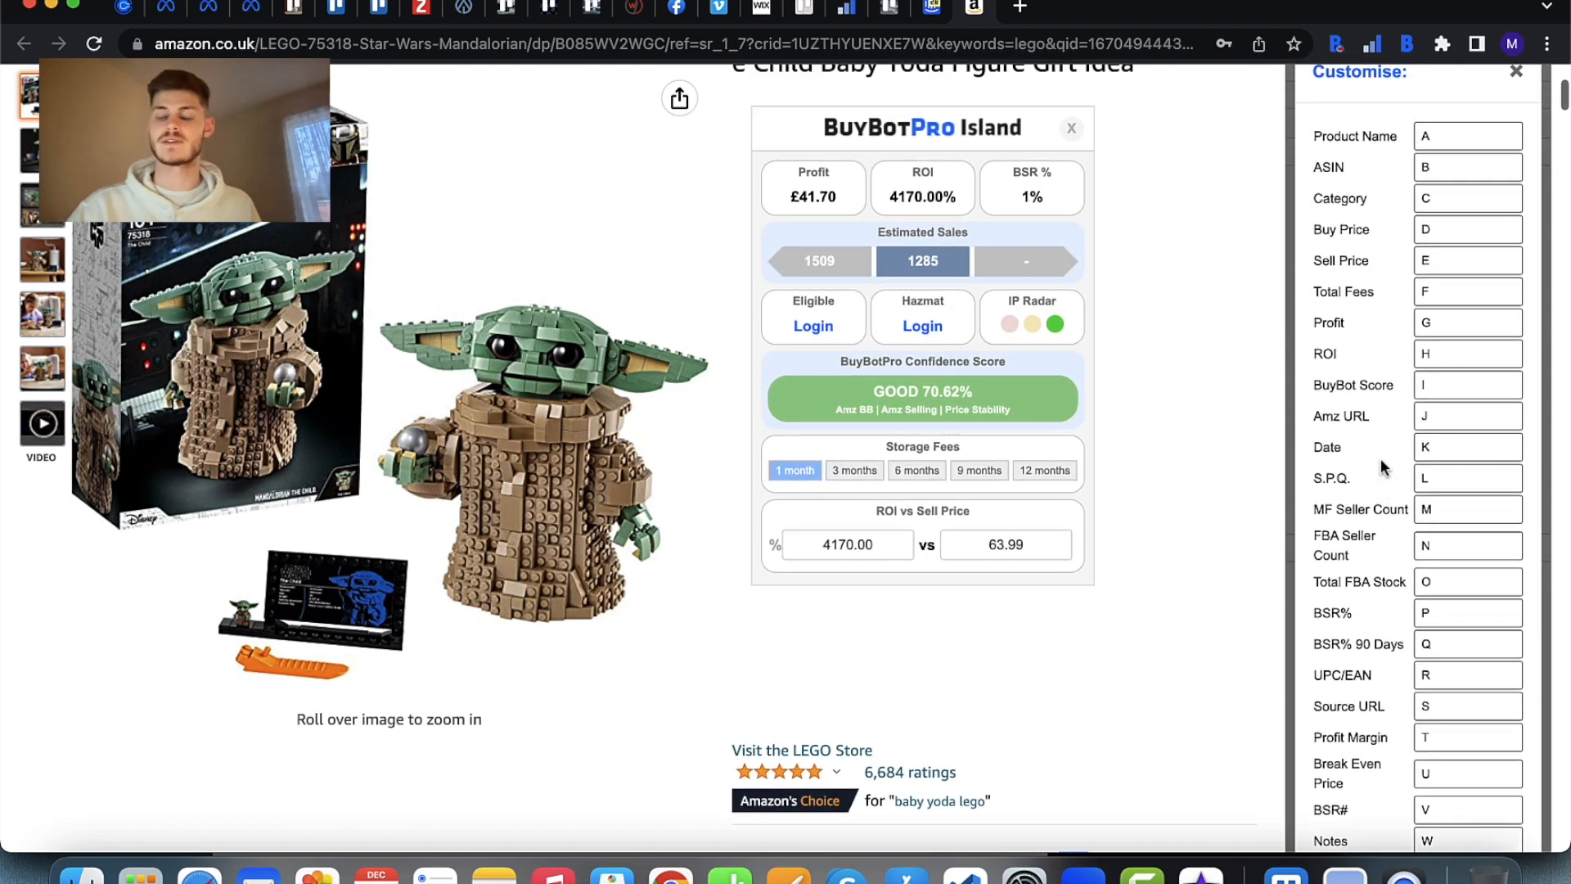
{"action": "left_click", "coordinate": [1517, 83]}
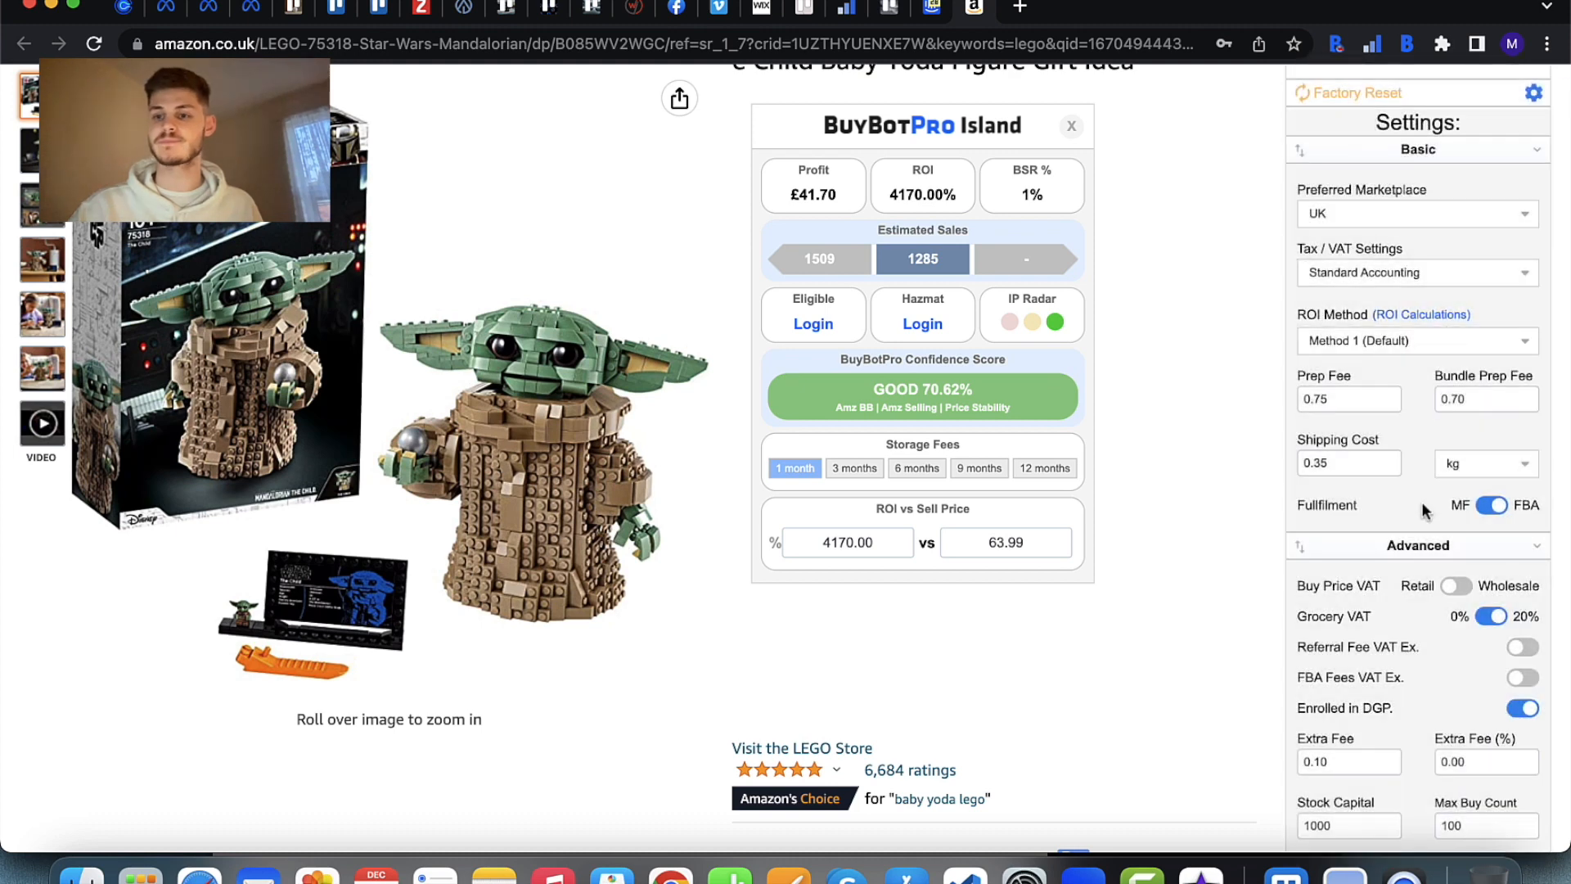
- Try turning Auto Export on and back off for the Main Sheet in the Google Sheets settings
{"action": "scroll", "coordinate": [1421, 502], "scroll_direction": "down", "scroll_amount": 5}
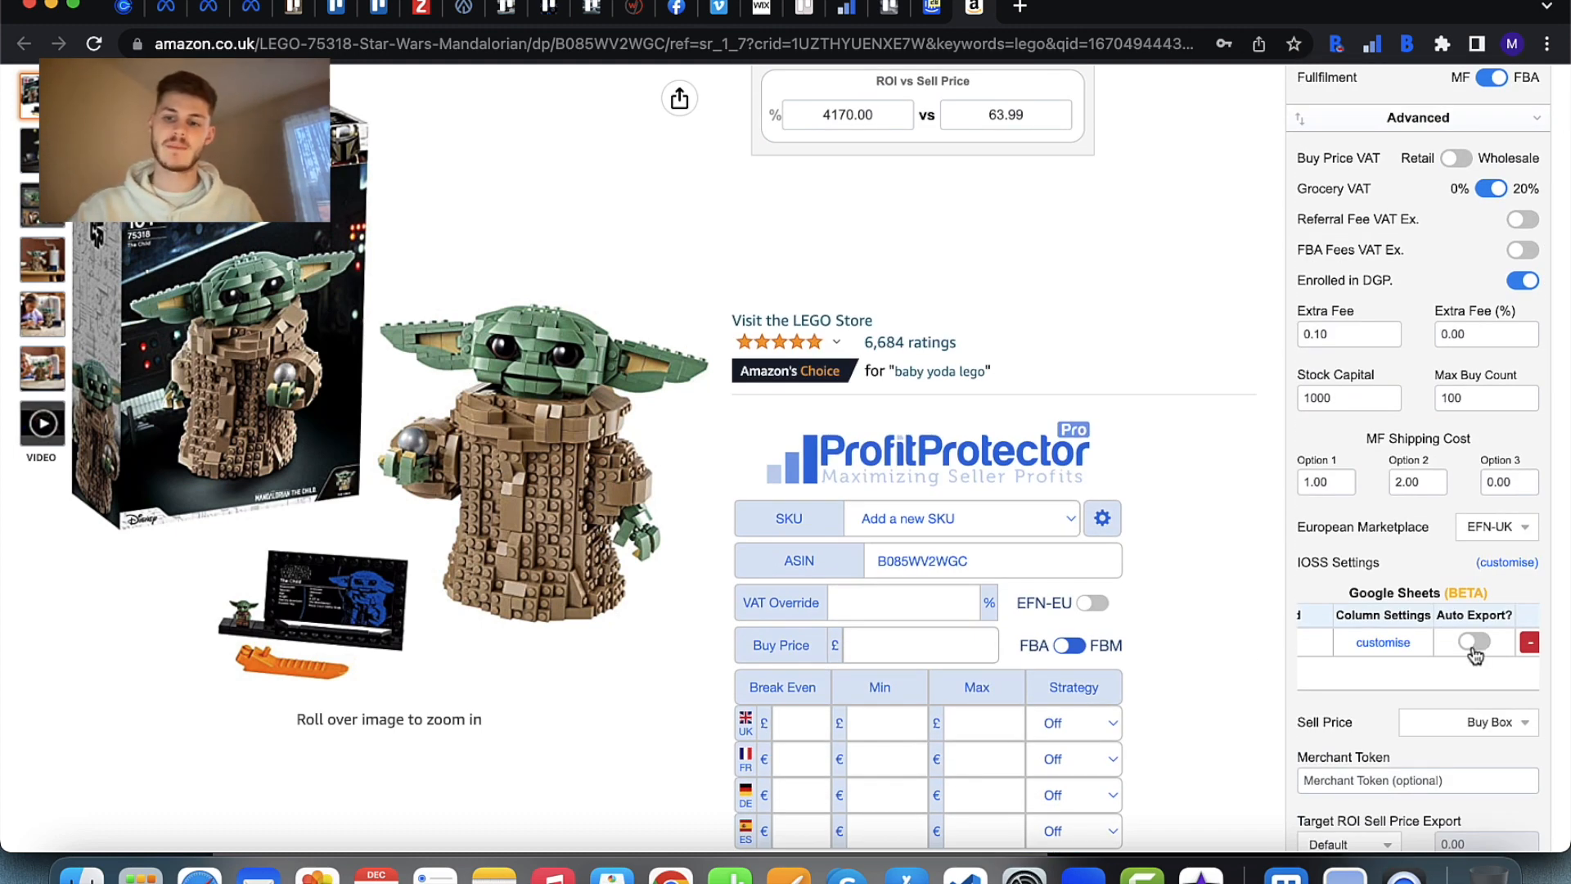
{"action": "left_click", "coordinate": [1474, 643]}
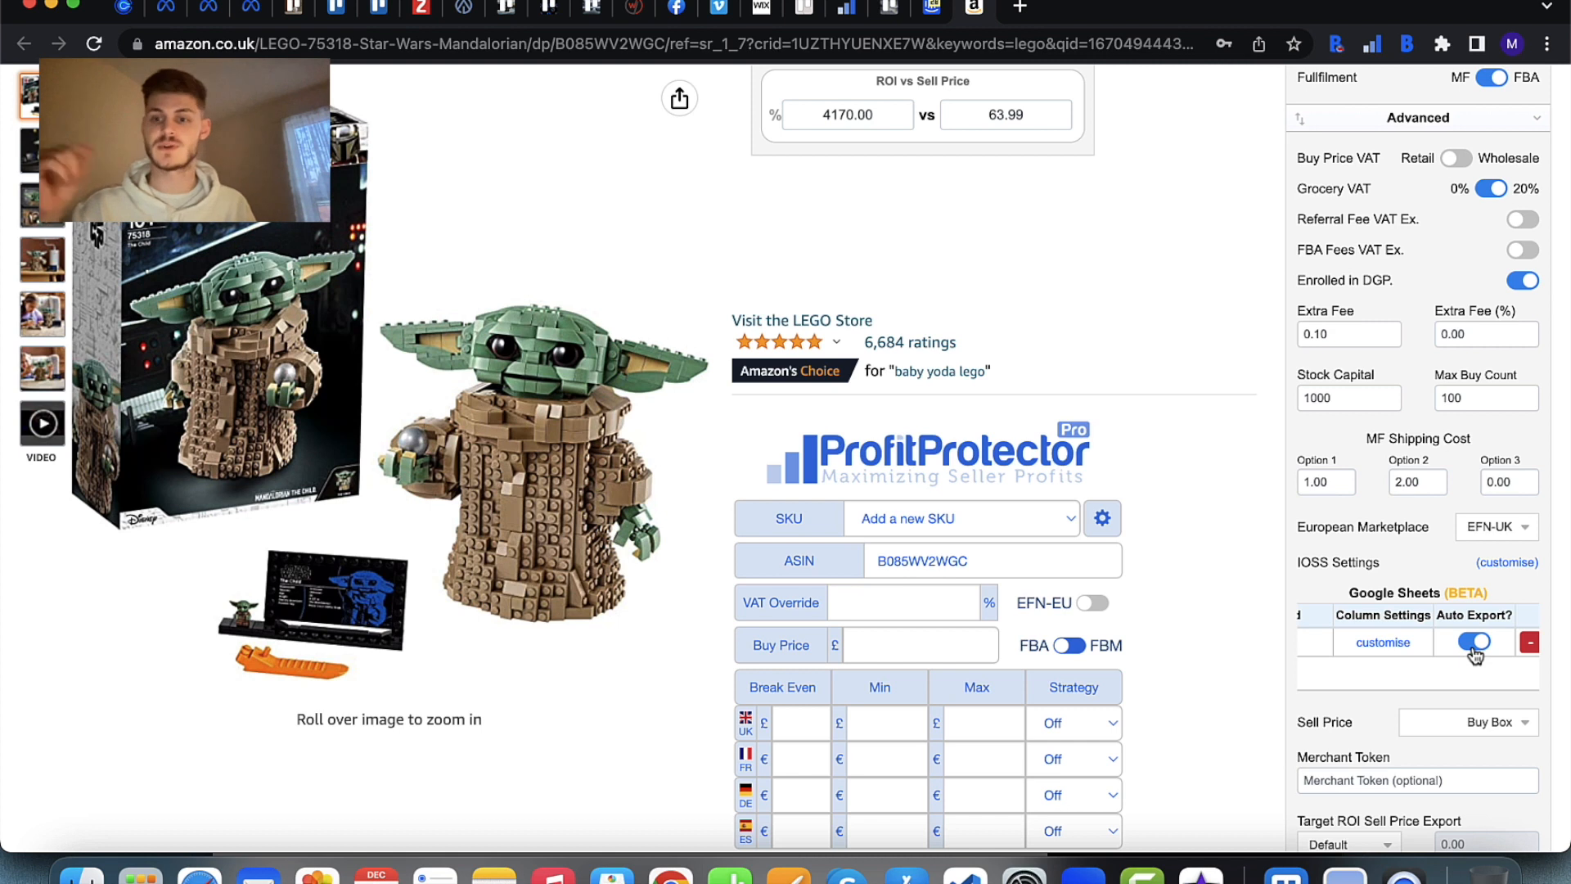
{"action": "left_click", "coordinate": [1475, 643]}
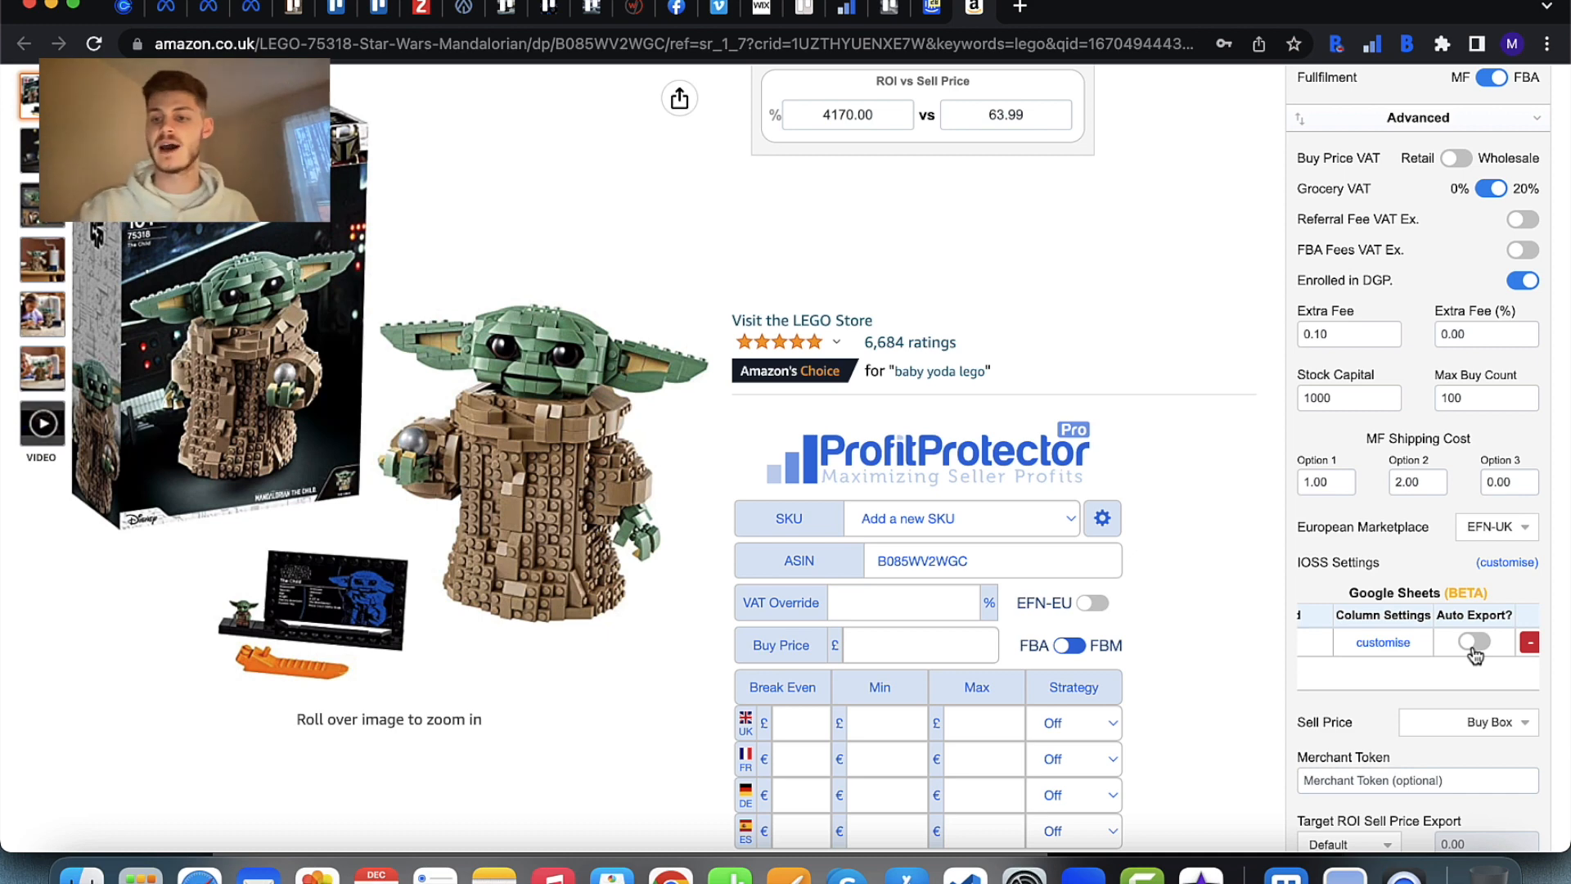
- Look through the Sell Price source options in the Advanced settings without changing the selection
{"action": "scroll", "coordinate": [1418, 678], "scroll_direction": "down", "scroll_amount": 5}
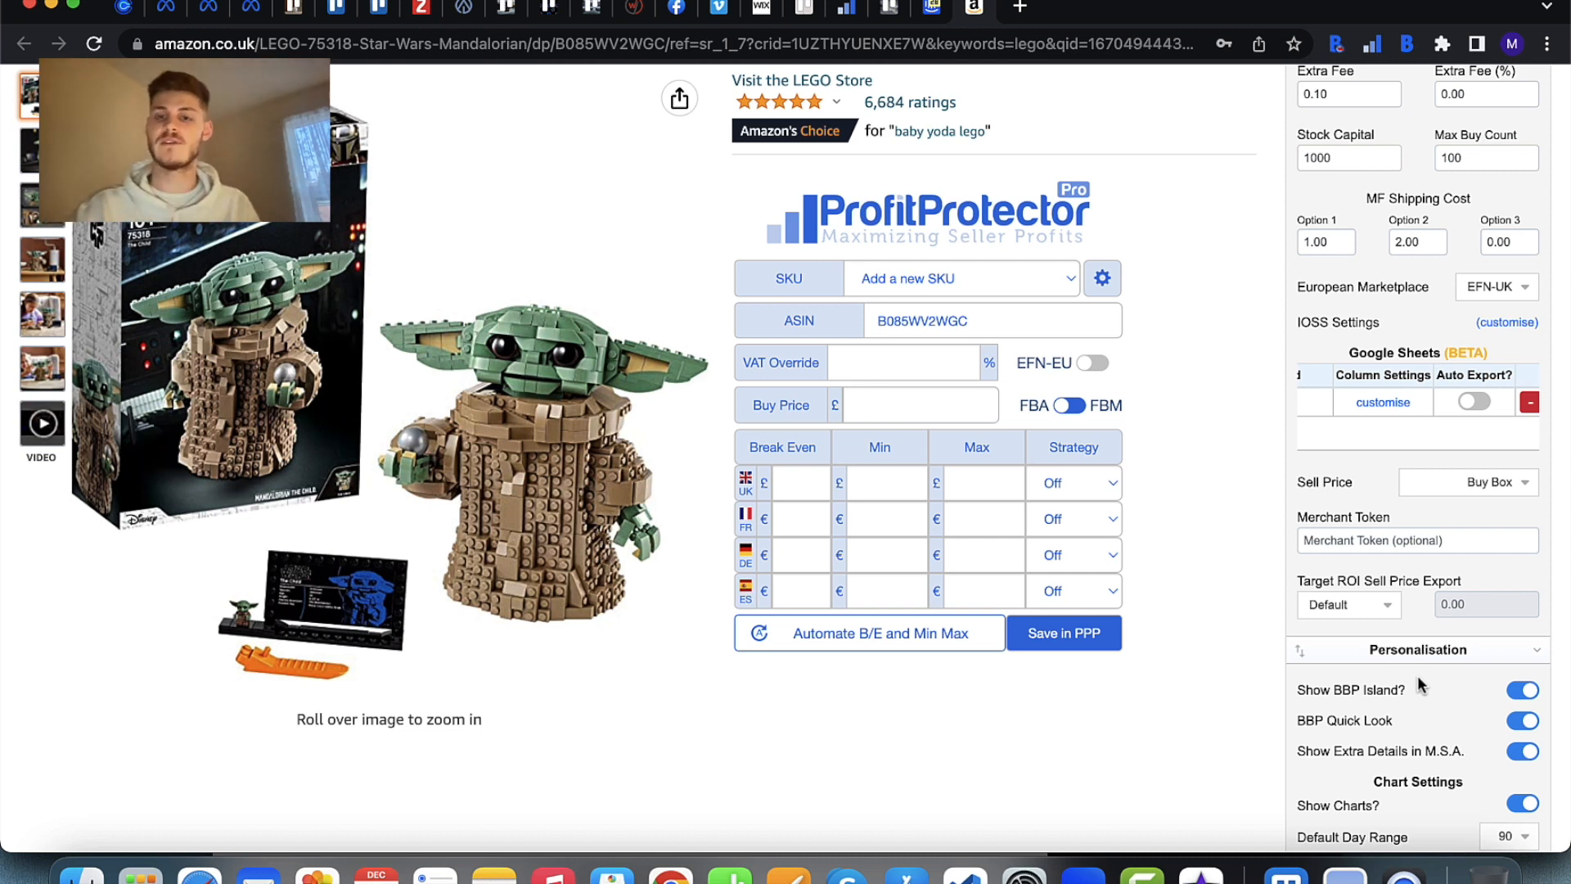
{"action": "left_click", "coordinate": [1459, 485]}
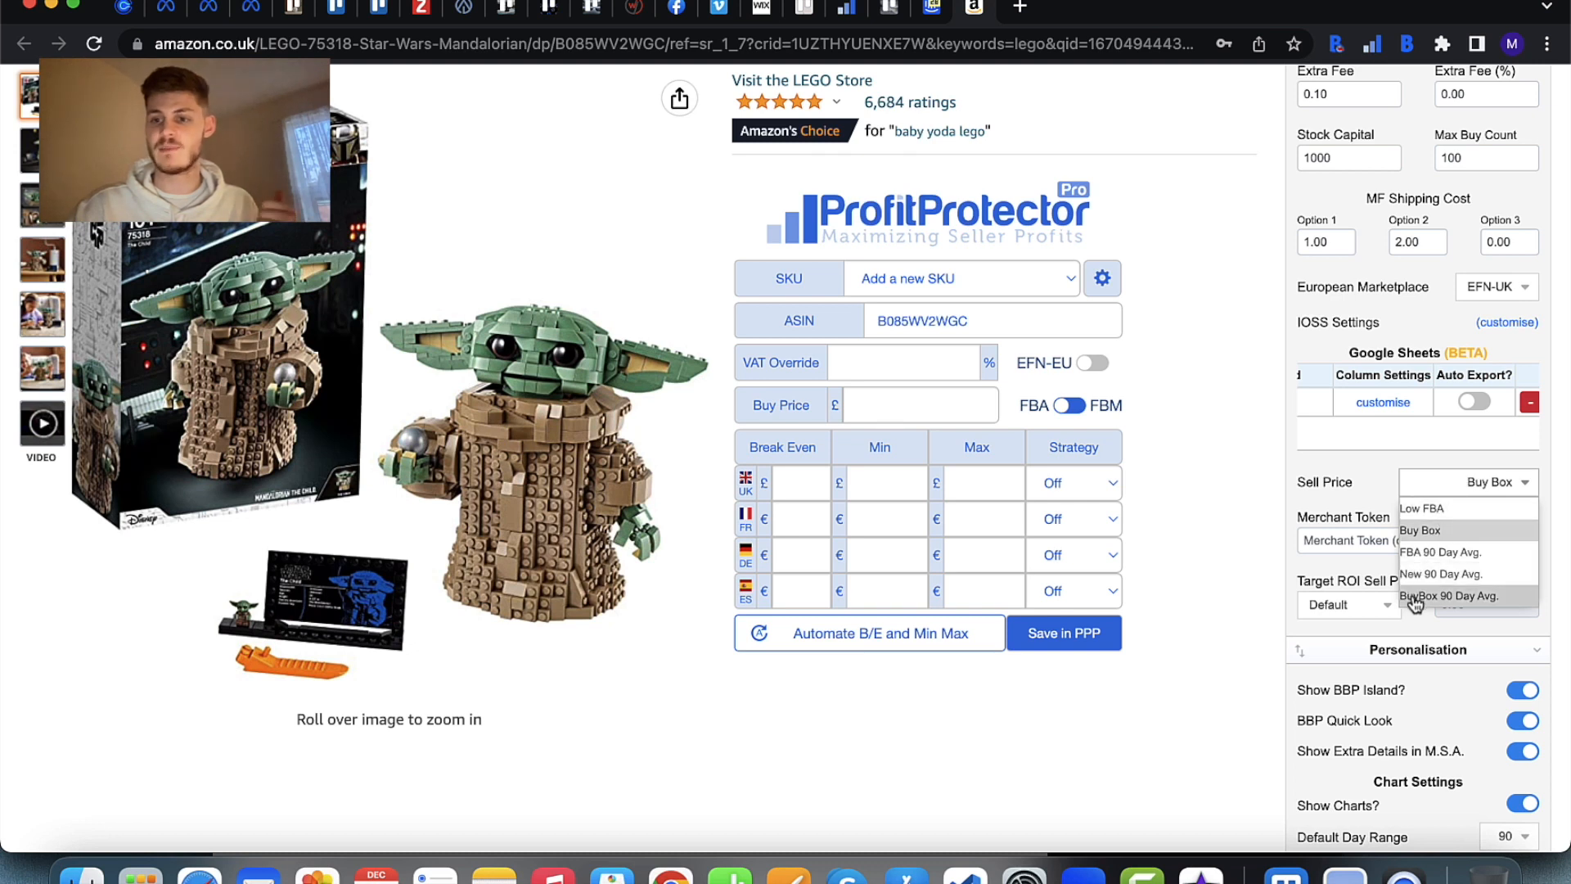
{"action": "left_click", "coordinate": [1376, 486]}
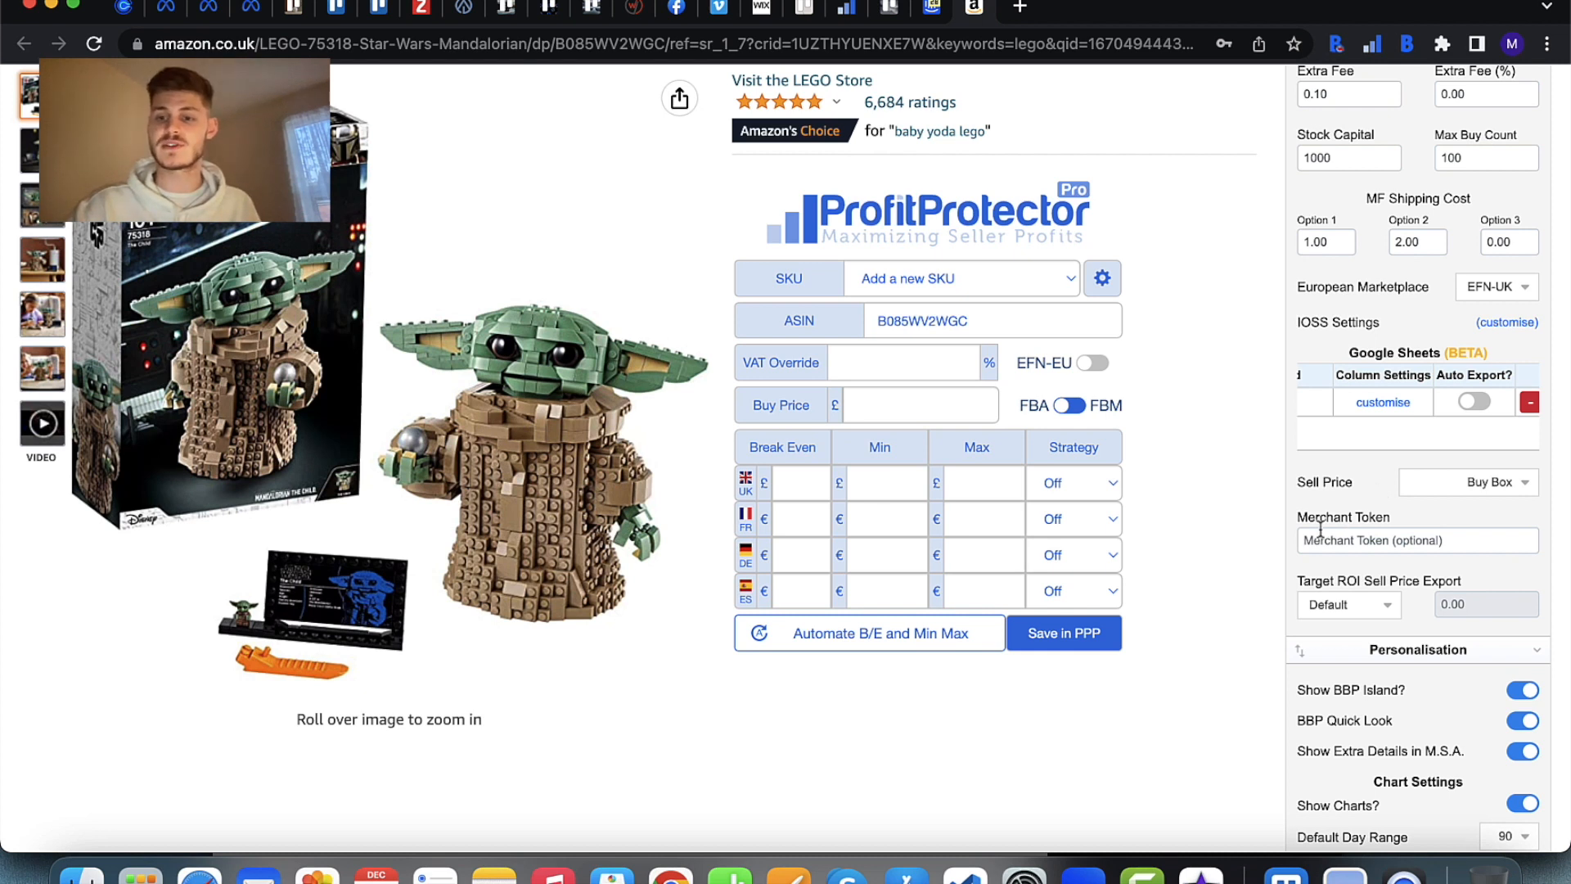
{"action": "mouse_move", "coordinate": [1352, 521]}
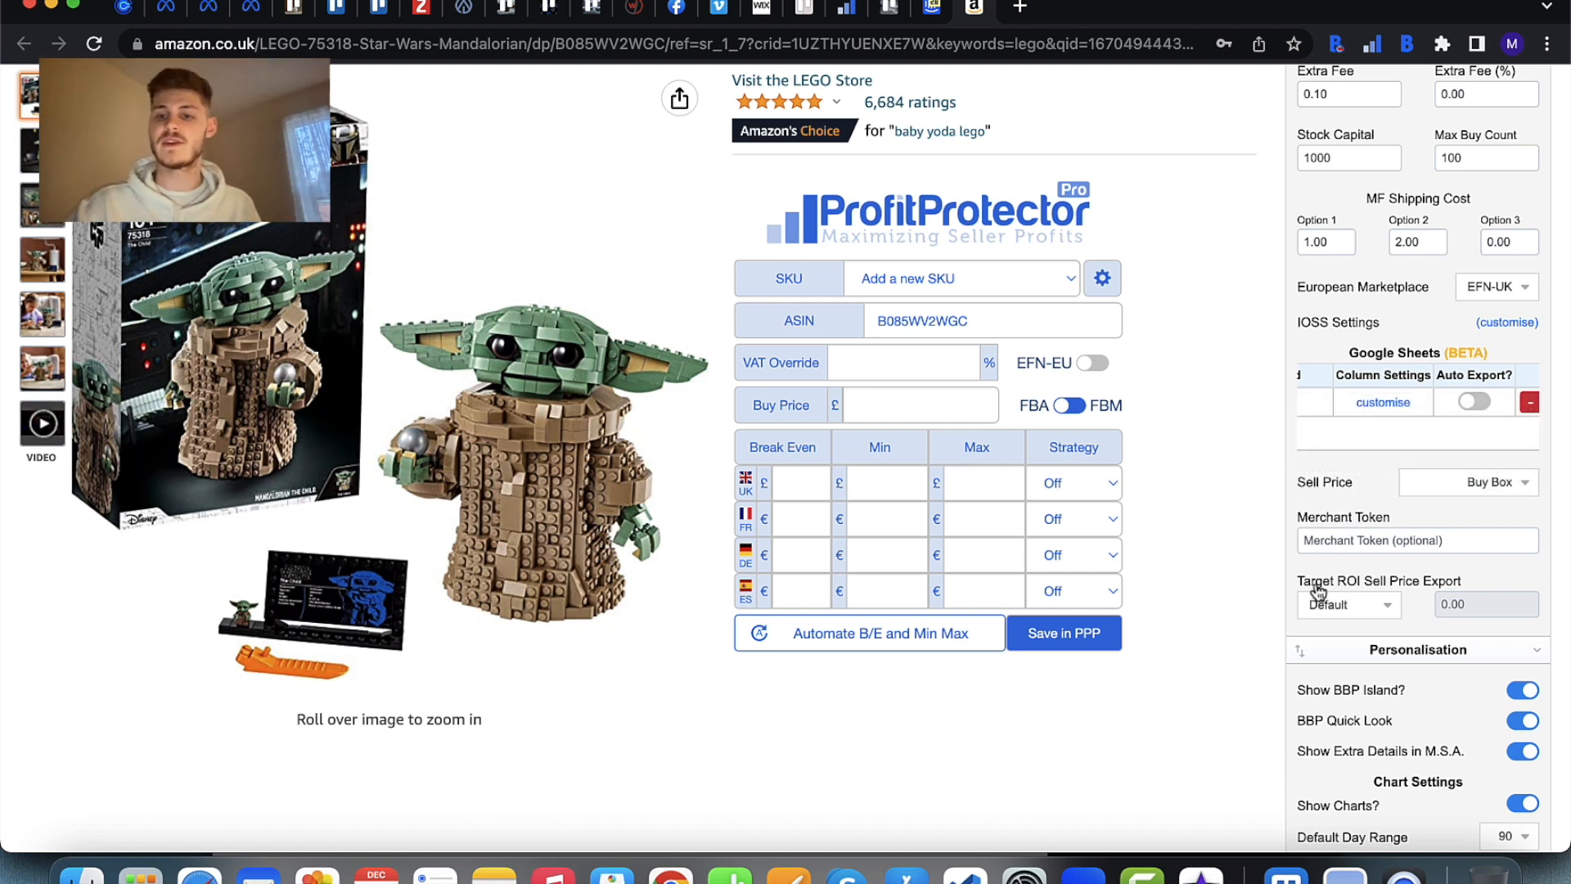
- Set the Target ROI Sell Price Export to Custom with a value of 45
{"action": "mouse_move", "coordinate": [1350, 591]}
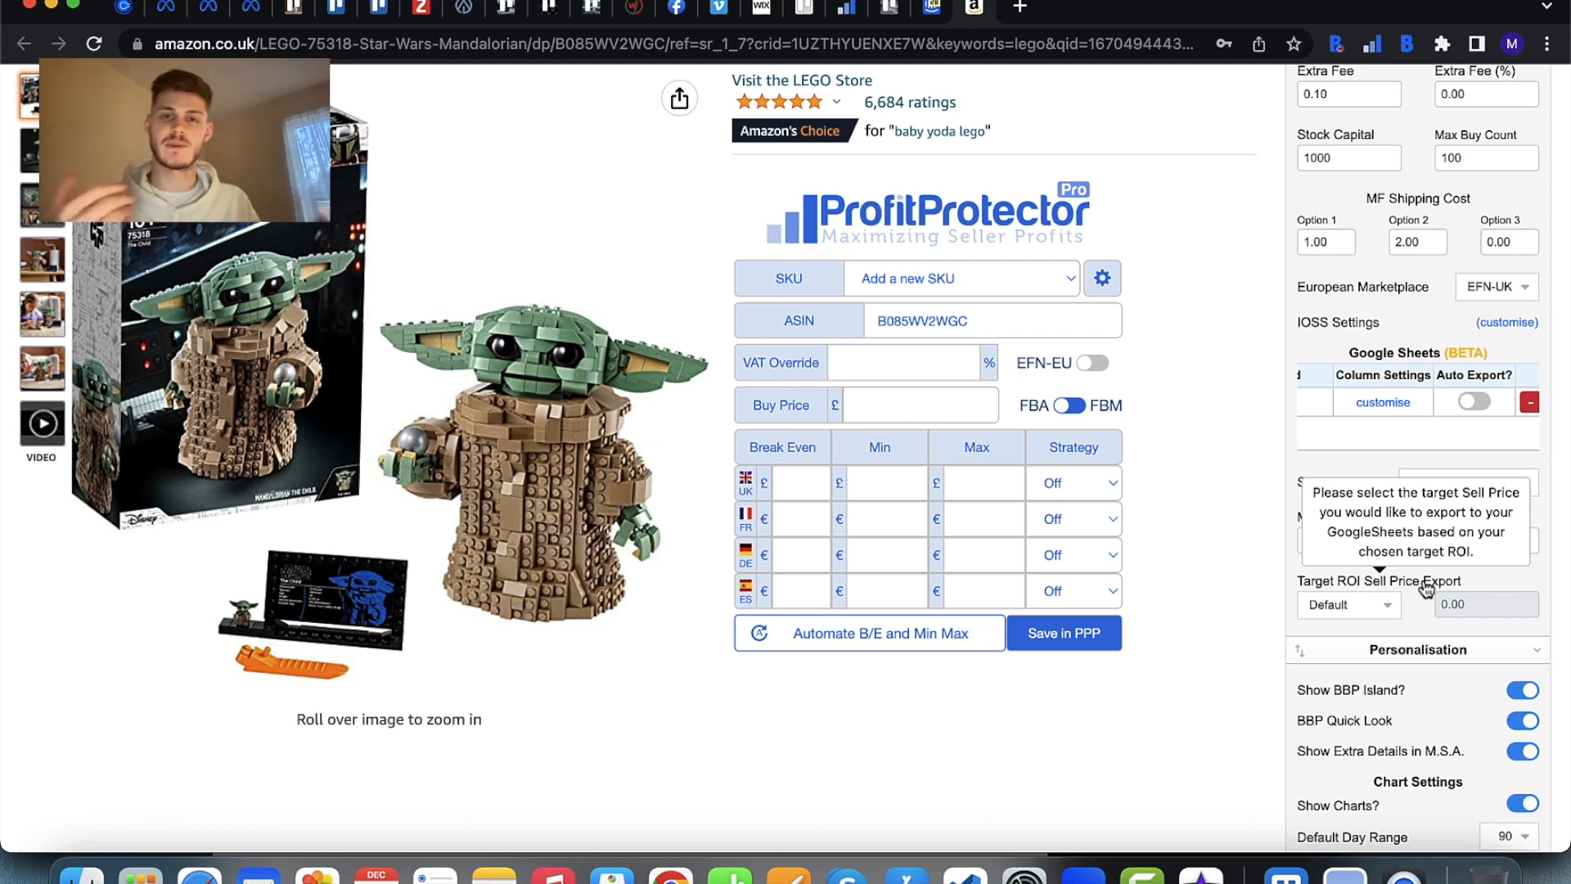
{"action": "left_click", "coordinate": [1350, 607]}
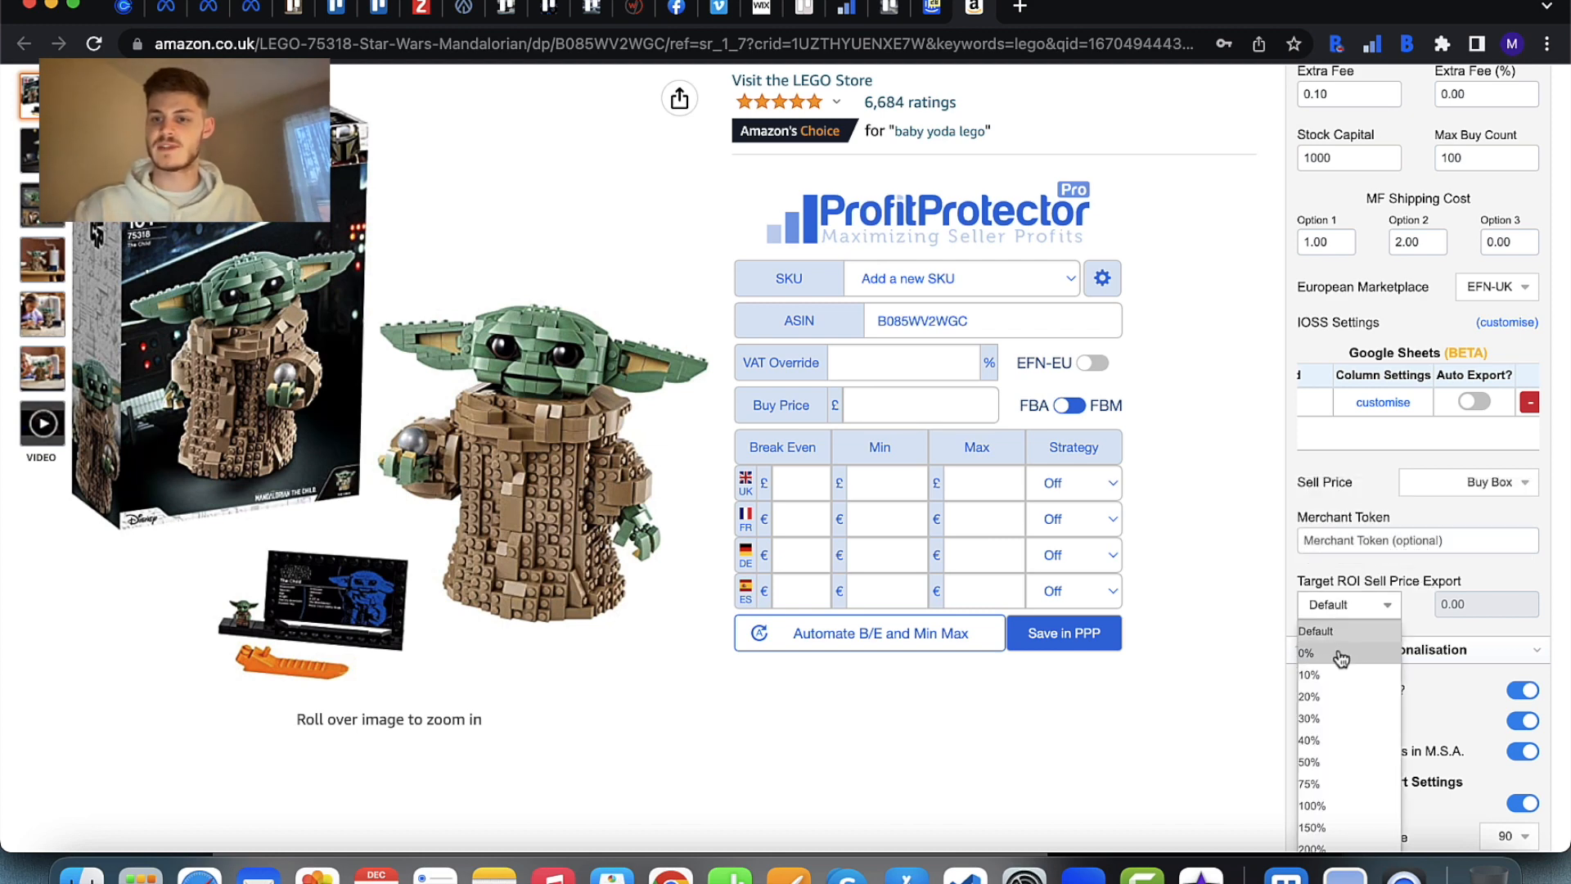
{"action": "left_click", "coordinate": [1341, 653]}
{"action": "left_click", "coordinate": [1361, 607]}
{"action": "scroll", "coordinate": [1362, 612], "scroll_direction": "down", "scroll_amount": 2}
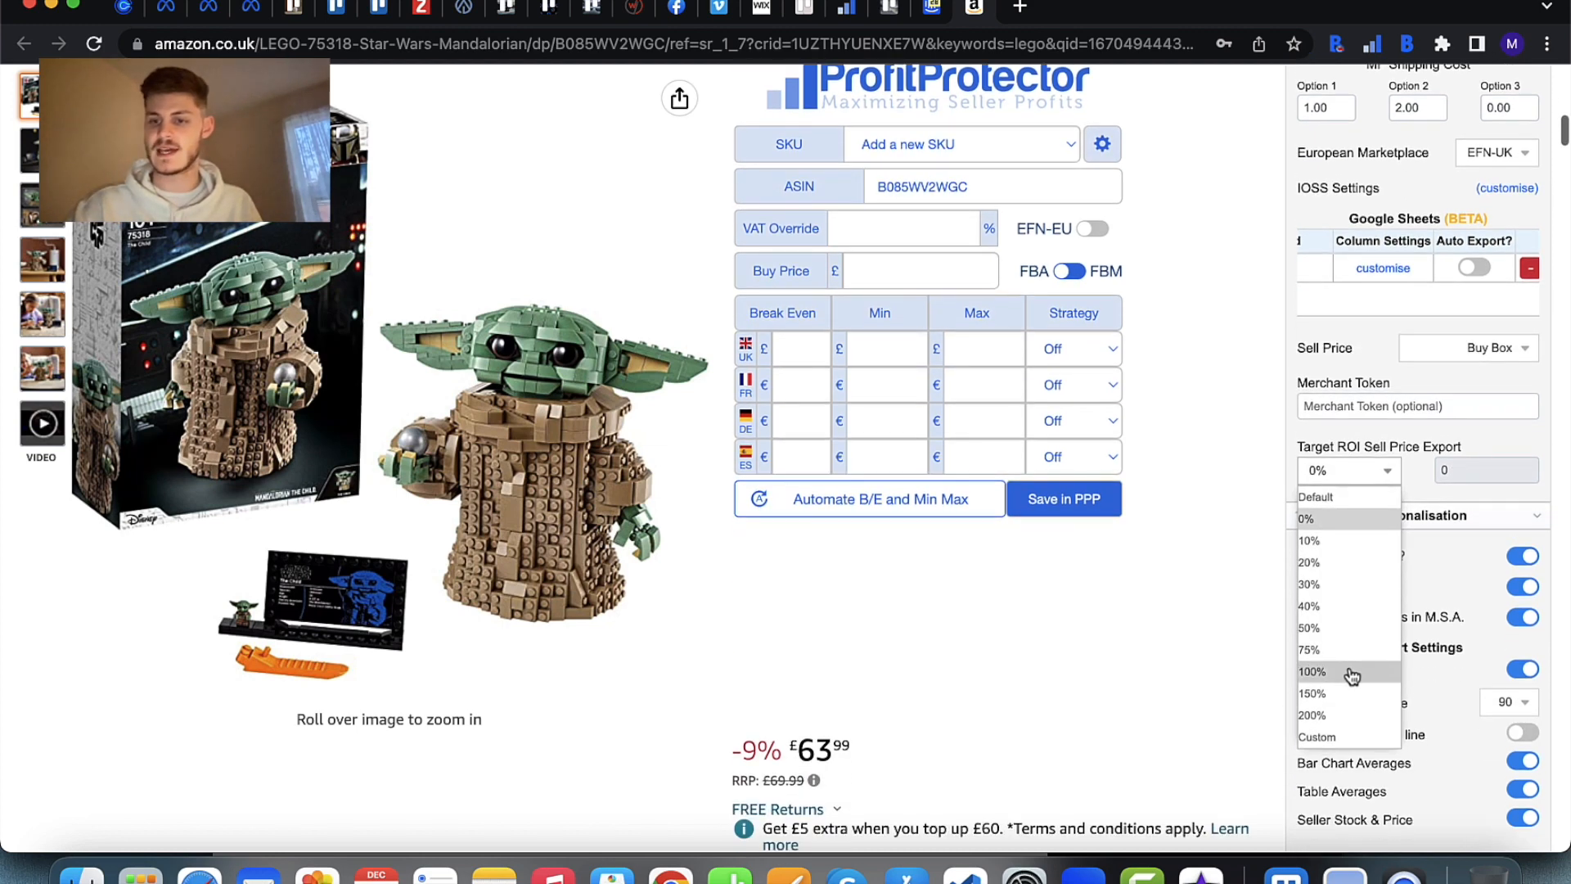
{"action": "left_click", "coordinate": [1327, 735]}
{"action": "left_click", "coordinate": [1477, 468]}
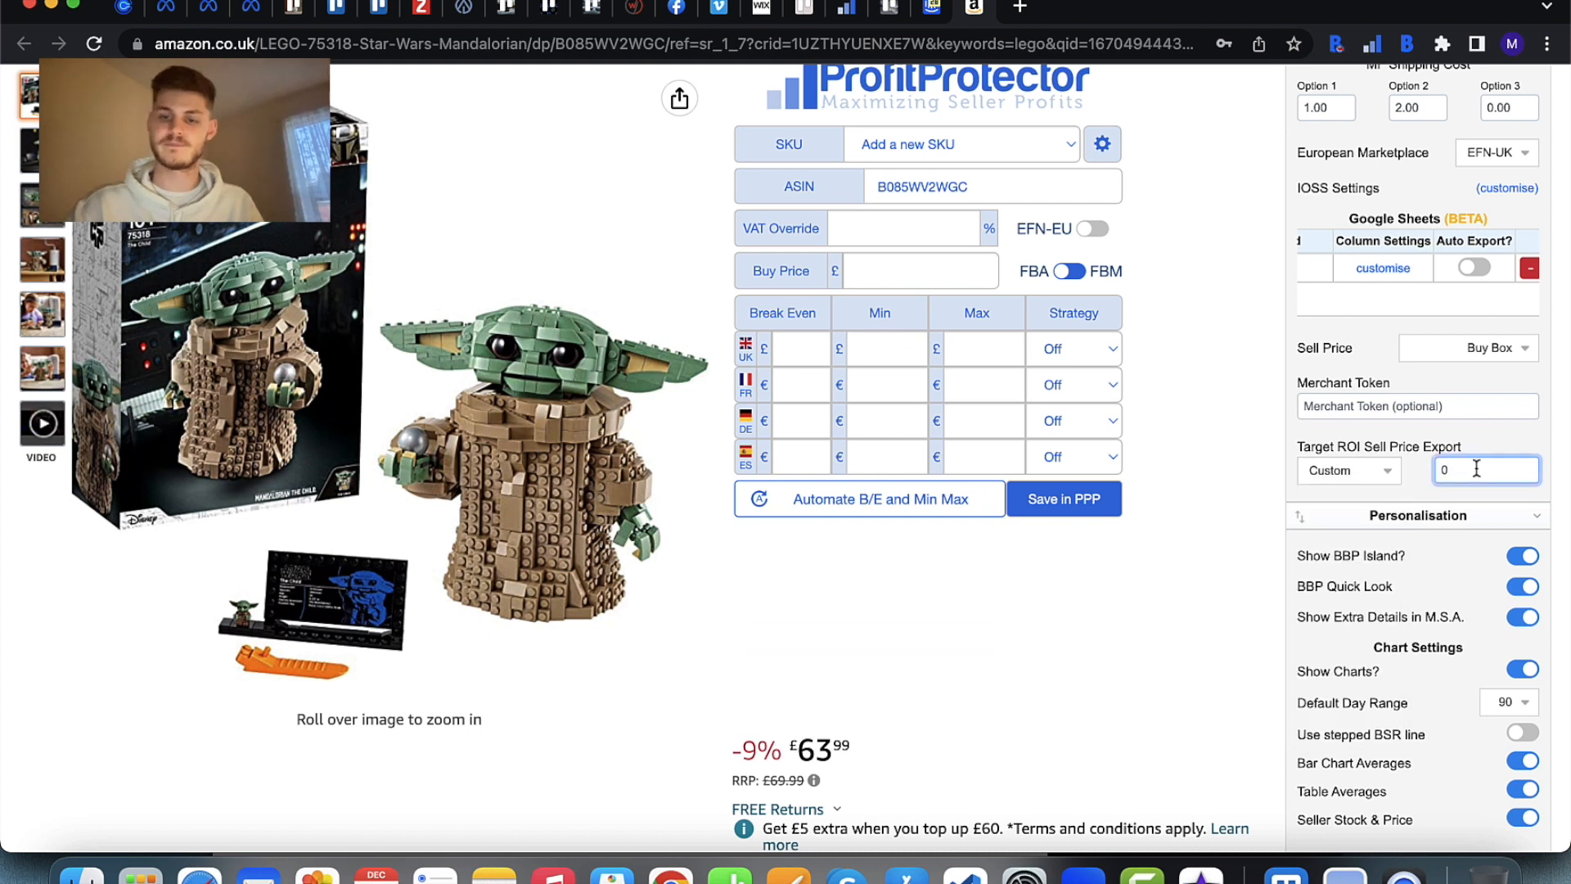
{"action": "type", "text": ".00"}
{"action": "key", "text": "super+a"}
{"action": "type", "text": "45"}
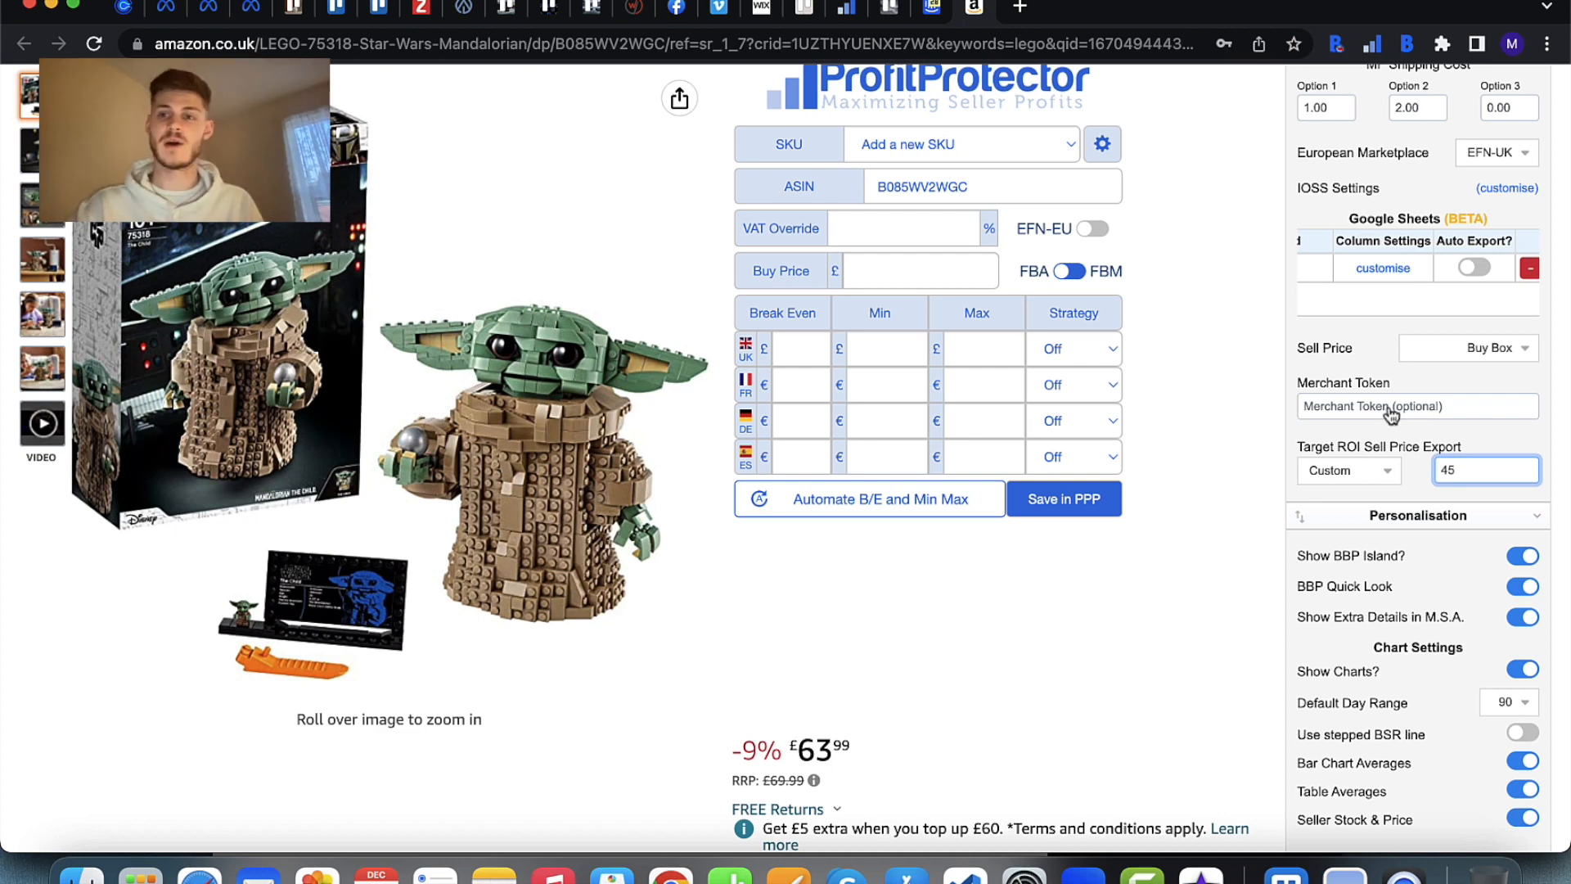
{"action": "scroll", "coordinate": [1368, 349], "scroll_direction": "up", "scroll_amount": 5}
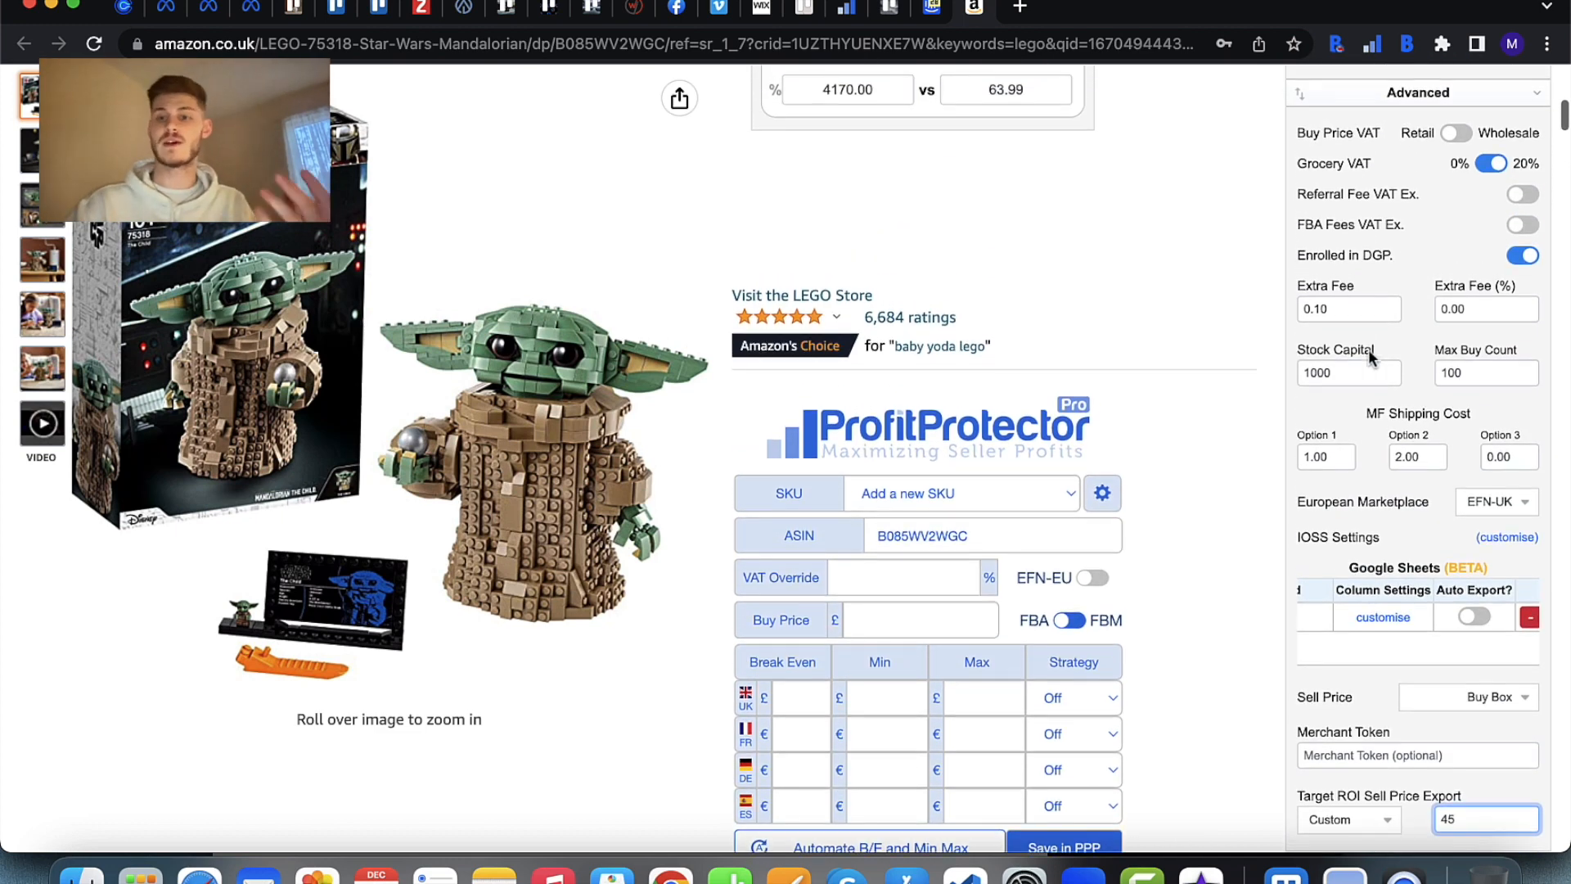